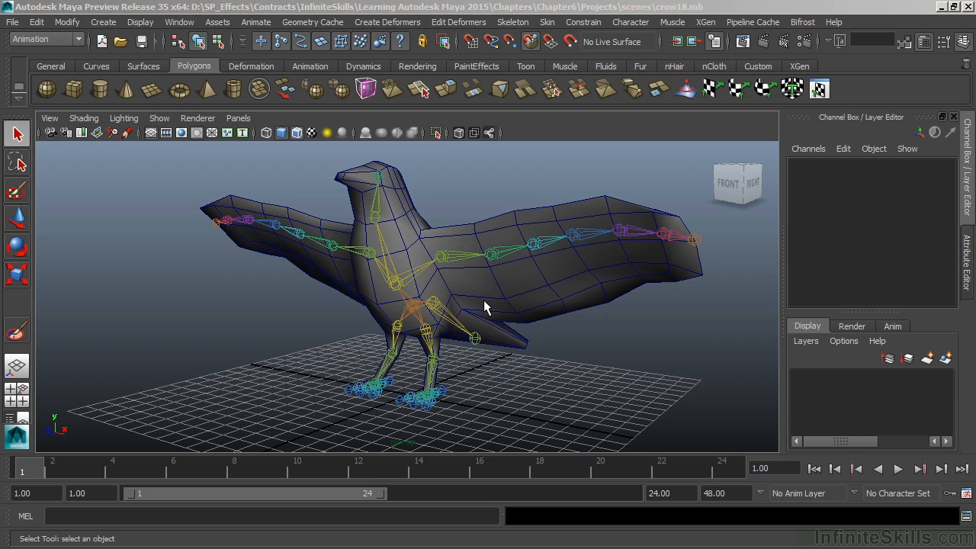
Select the crow mesh and activate the Paint Skin Weights Tool with its settings showing the influence list.
click(367, 305)
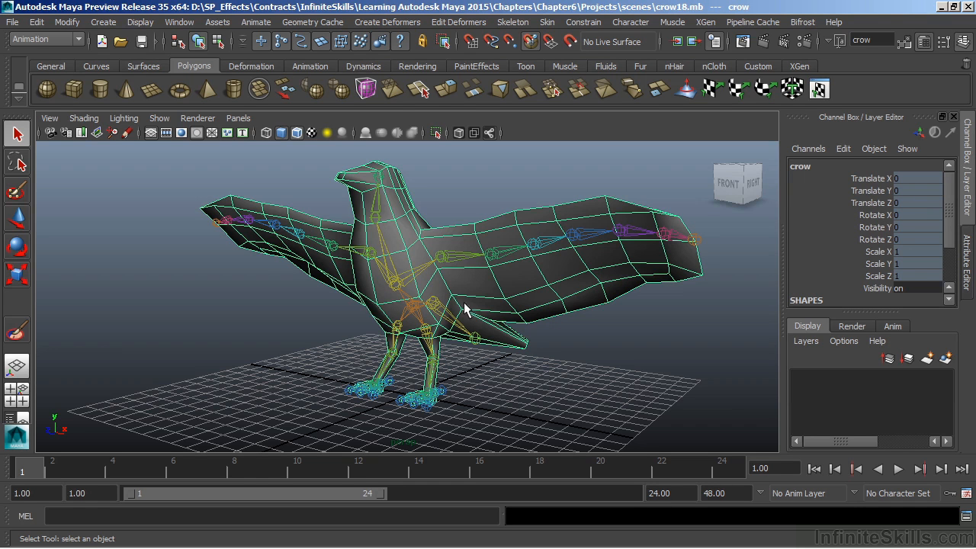
click(547, 23)
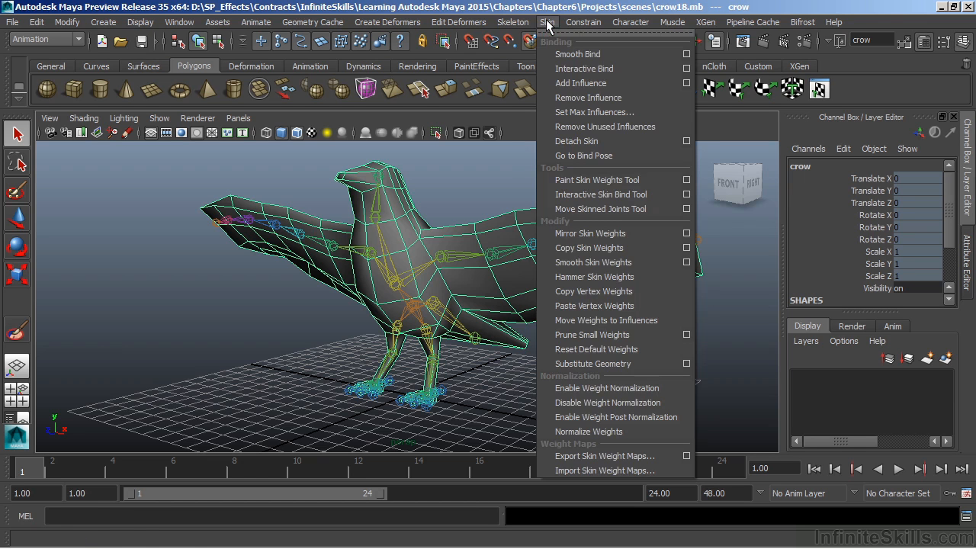
click(686, 181)
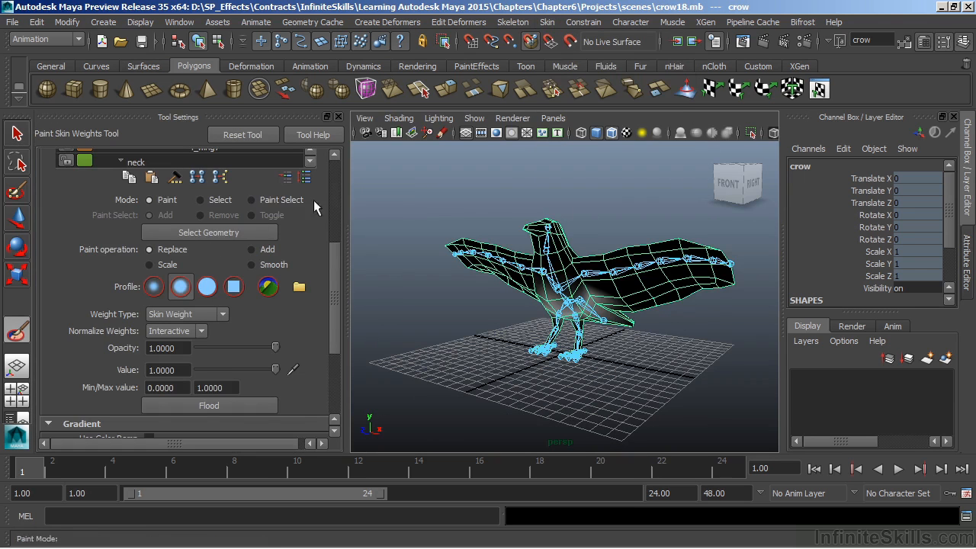
click(335, 200)
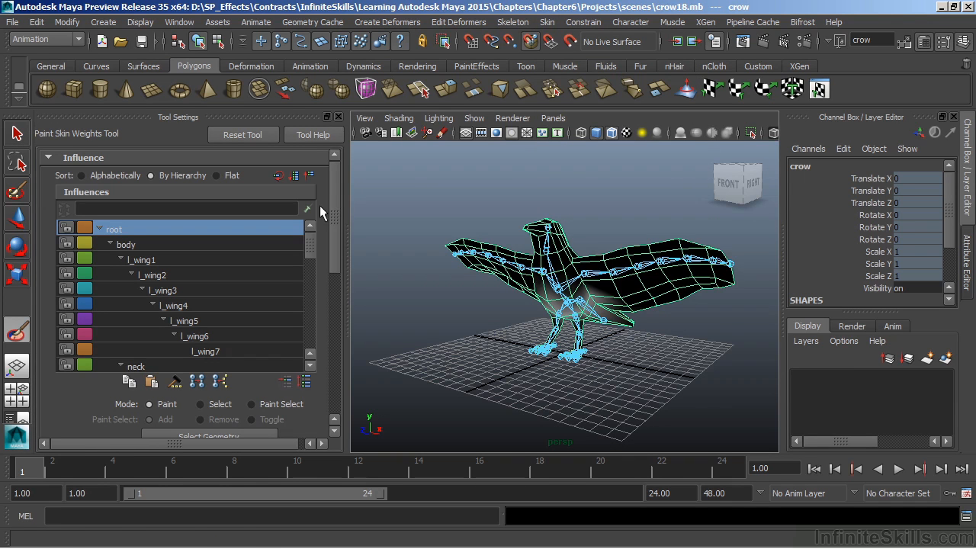
scroll(593, 278, up, 5)
scroll(592, 278, down, 1)
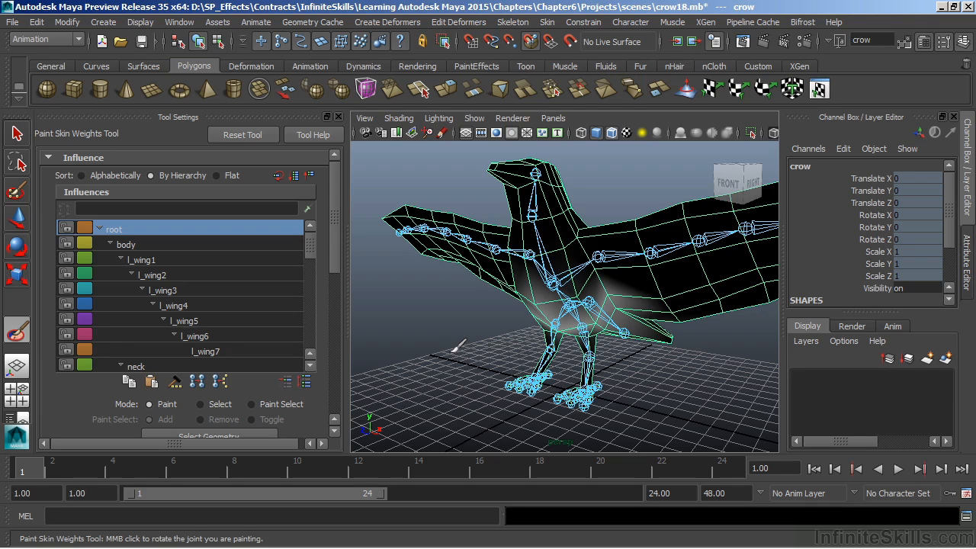
Examine the skin weight distribution of the body and left wing influences, finishing on the root influence.
click(125, 245)
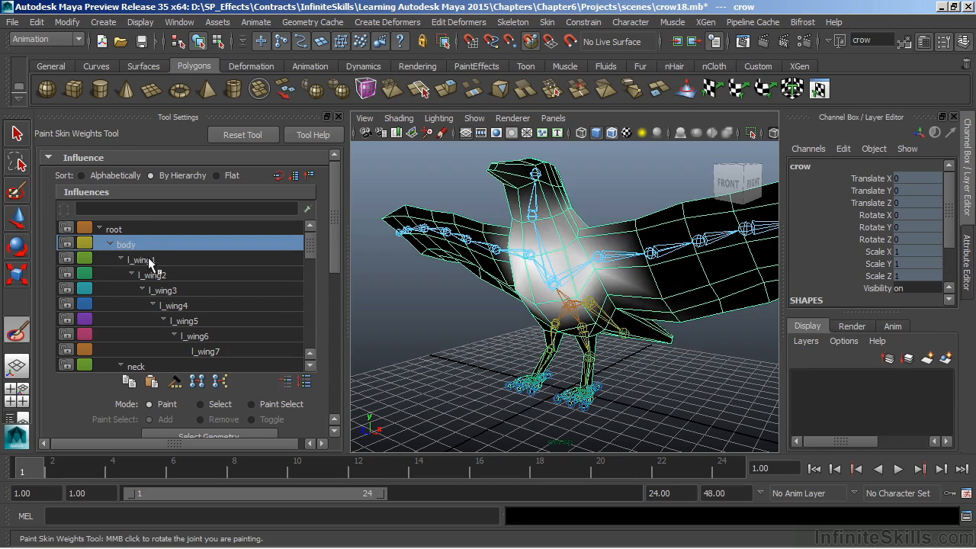
click(145, 260)
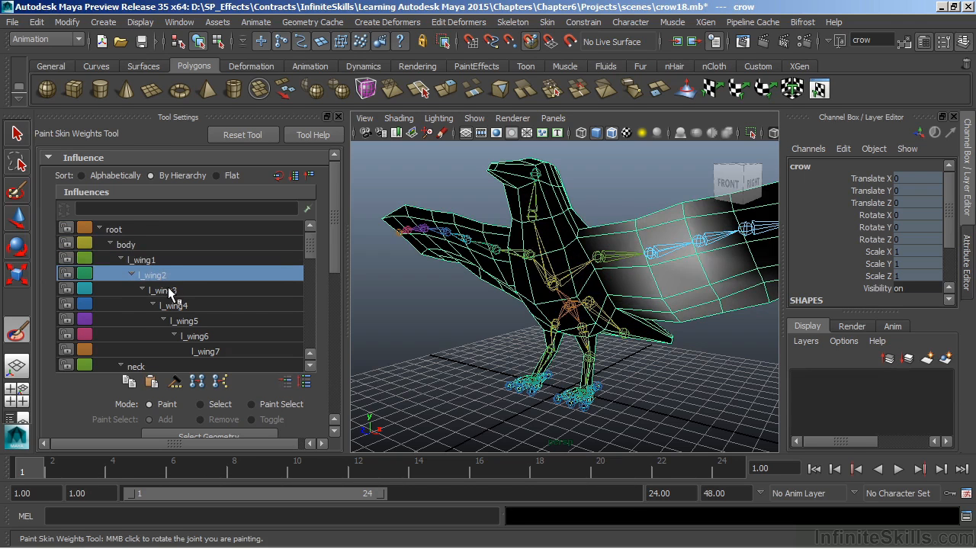
click(165, 290)
click(177, 305)
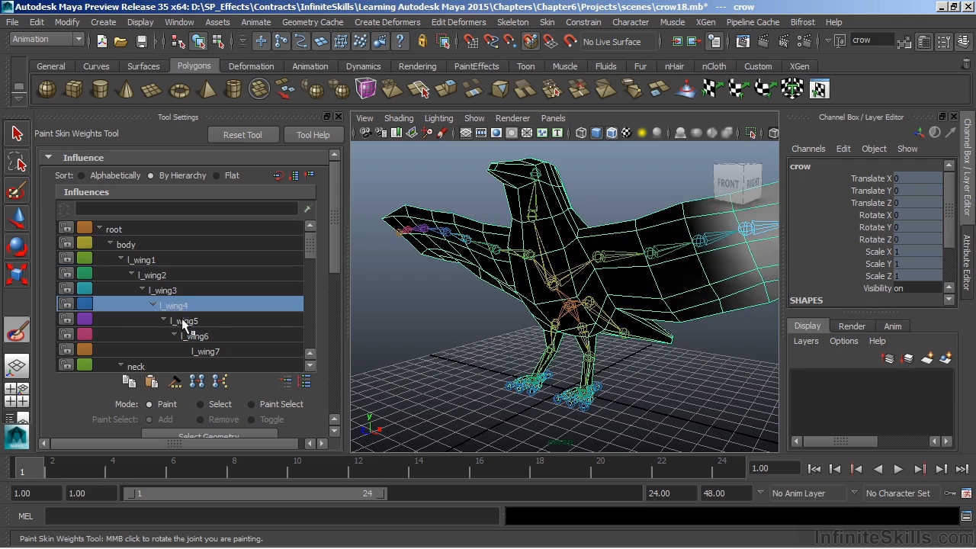
click(185, 321)
click(155, 275)
click(145, 260)
click(125, 244)
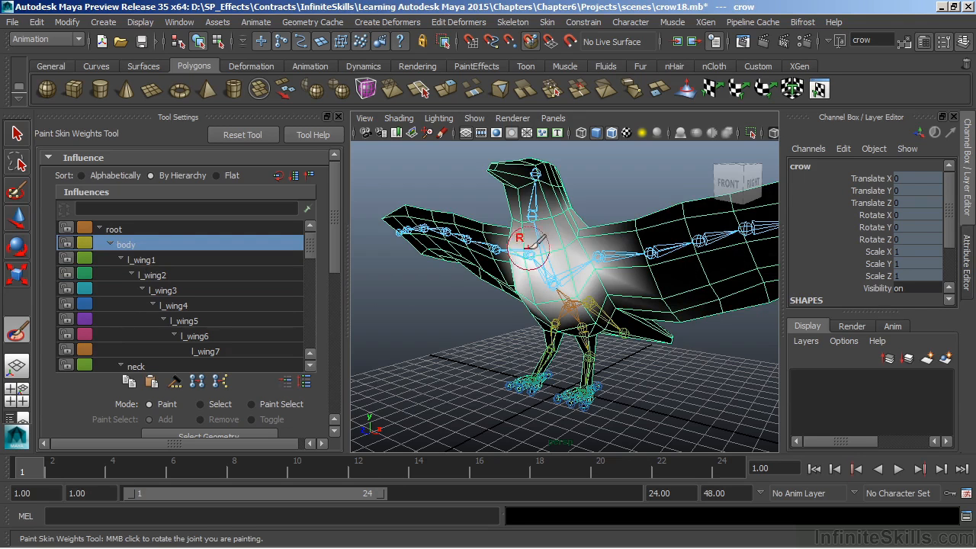
click(120, 229)
Try rotating the l_leg joint to test the skin deformation, and undo the rotation.
key(q)
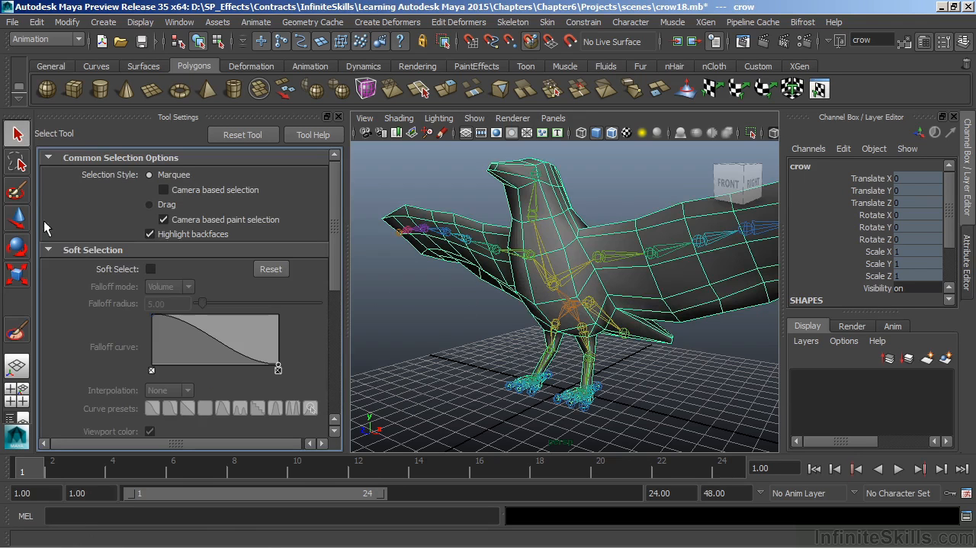
click(581, 330)
alt+right_drag(499, 337, 625, 348)
alt+middle_drag(644, 342, 619, 243)
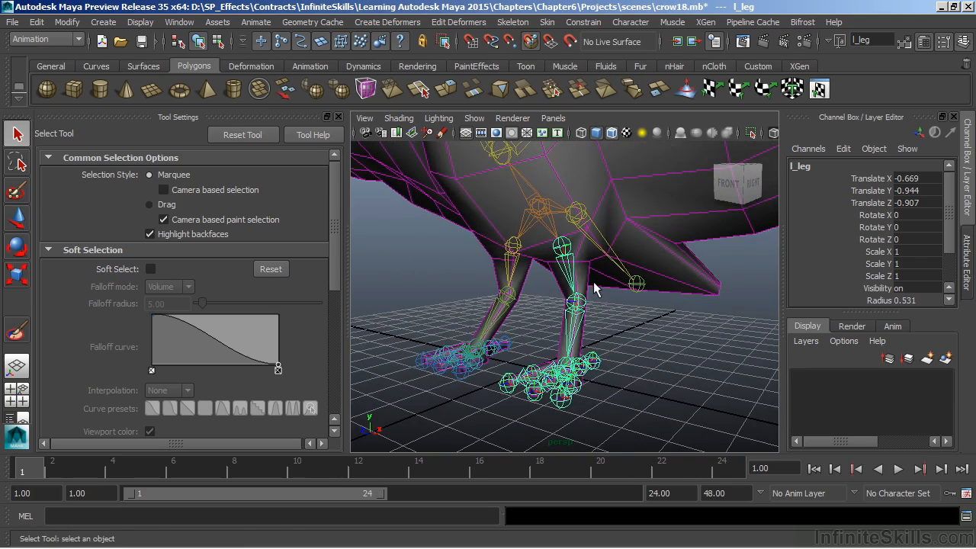
key(e)
drag(566, 290, 516, 284)
key(ctrl+z)
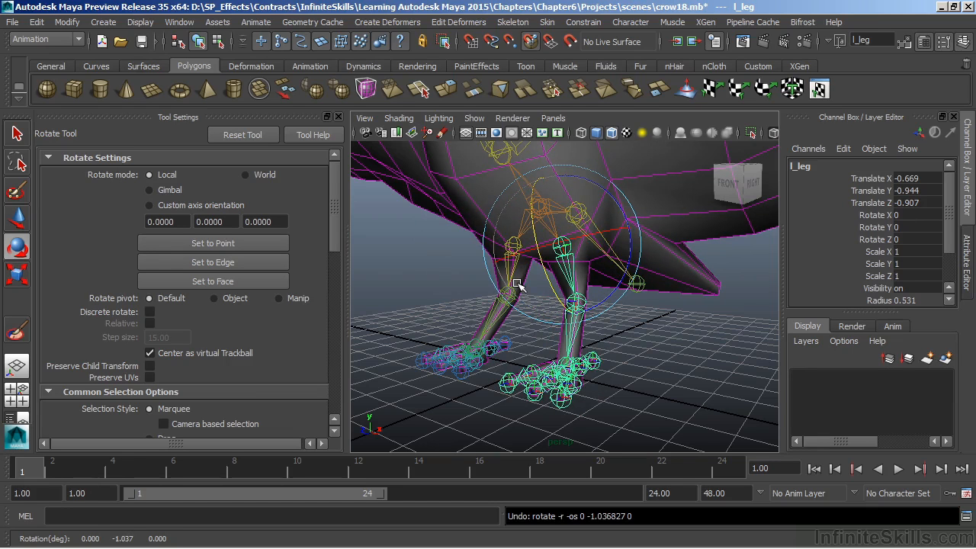
Reselect the crow mesh, reactivate the Paint Skin Weights Tool, and display the weights of the l_leg influence.
click(492, 237)
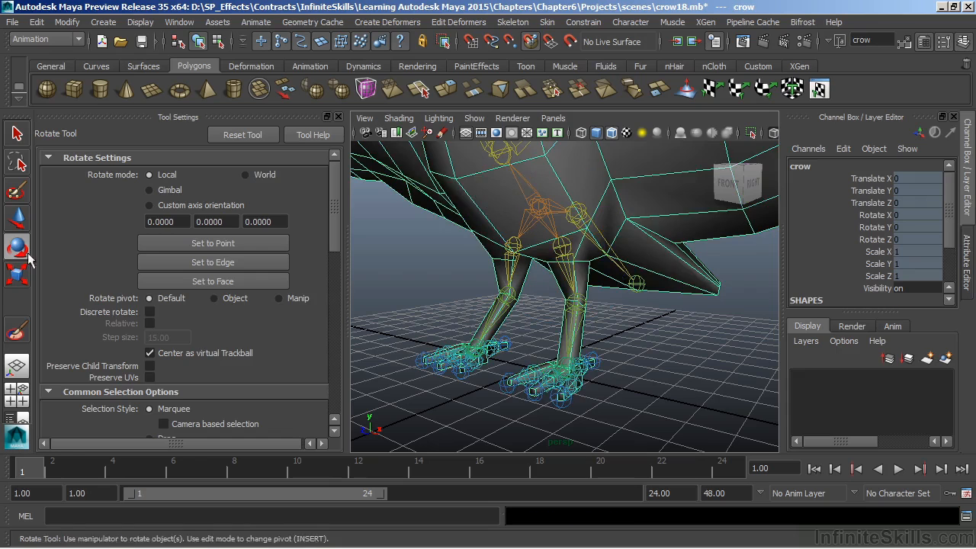
click(18, 333)
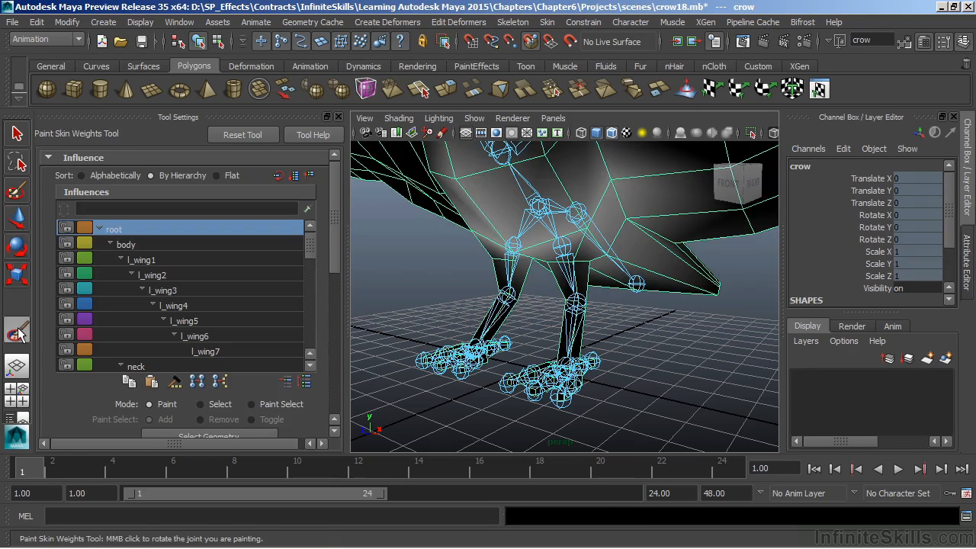
drag(307, 244, 305, 290)
click(136, 259)
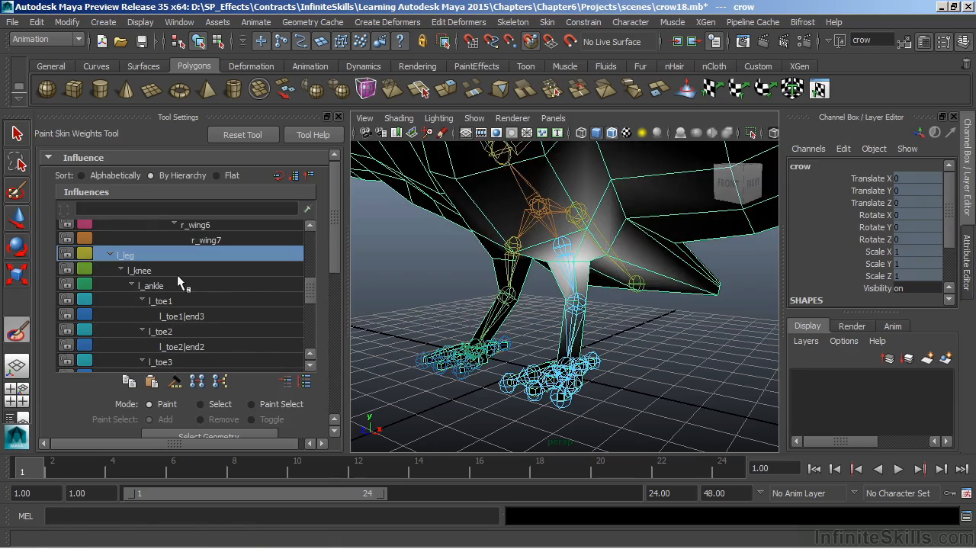
mouse_move(652, 355)
alt+mouse_down()
mouse_move(630, 371)
mouse_move(644, 361)
alt+mouse_up()
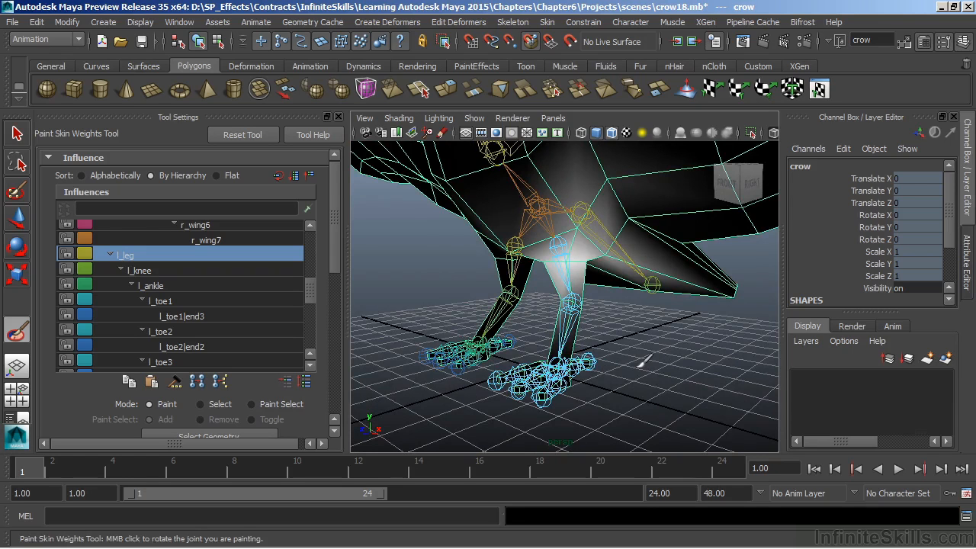
Turn on Use Color Ramp for the weight display, comparing it with the greyscale display.
mouse_move(333, 211)
mouse_down()
mouse_move(315, 338)
mouse_move(292, 341)
mouse_up()
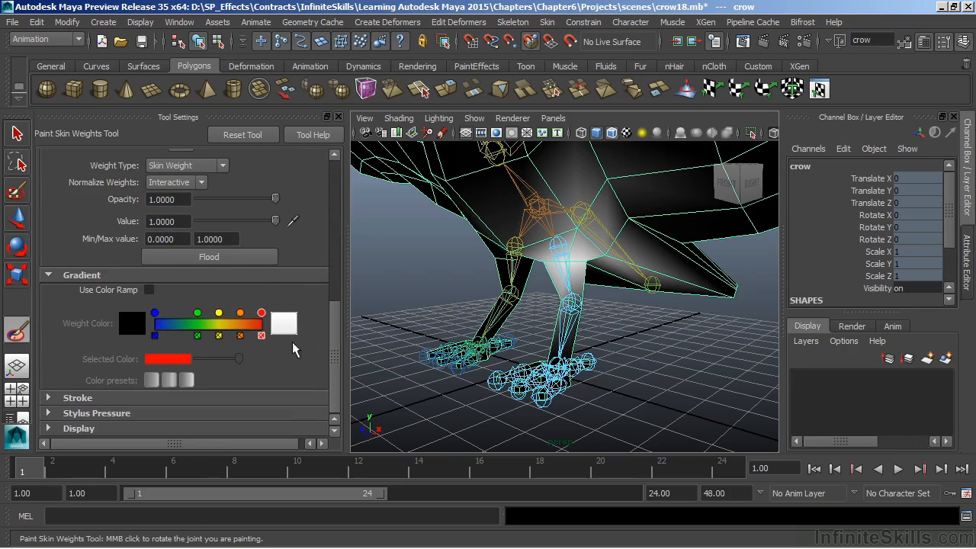
click(149, 290)
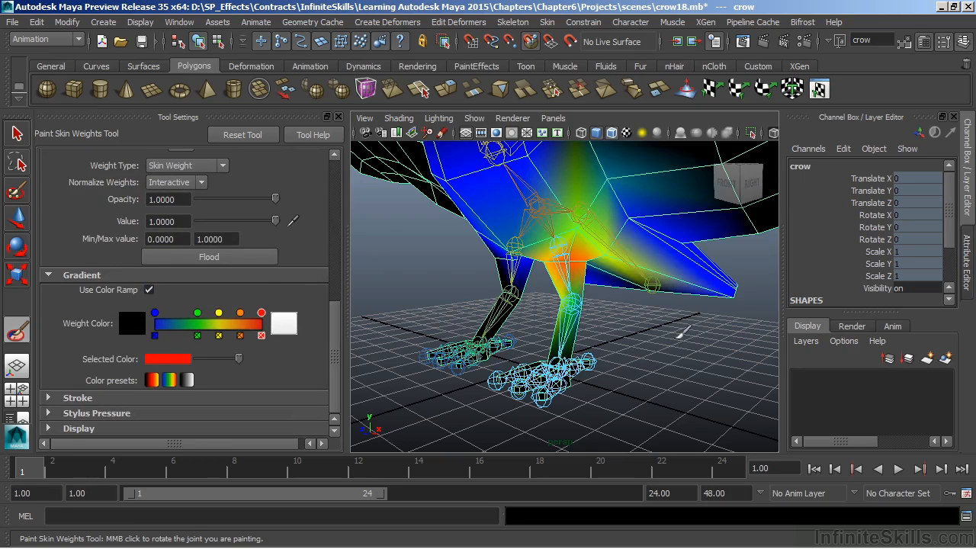
alt+drag(682, 332, 645, 348)
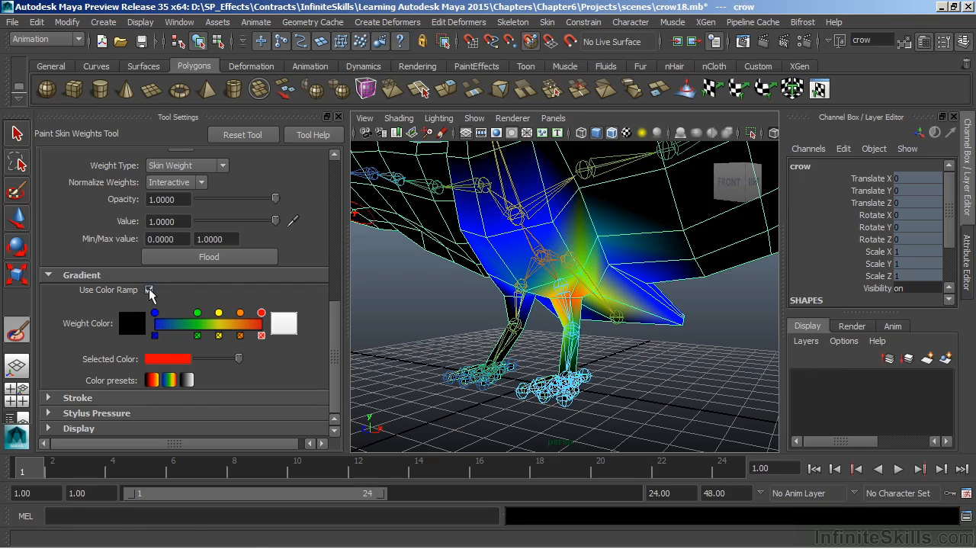
click(149, 290)
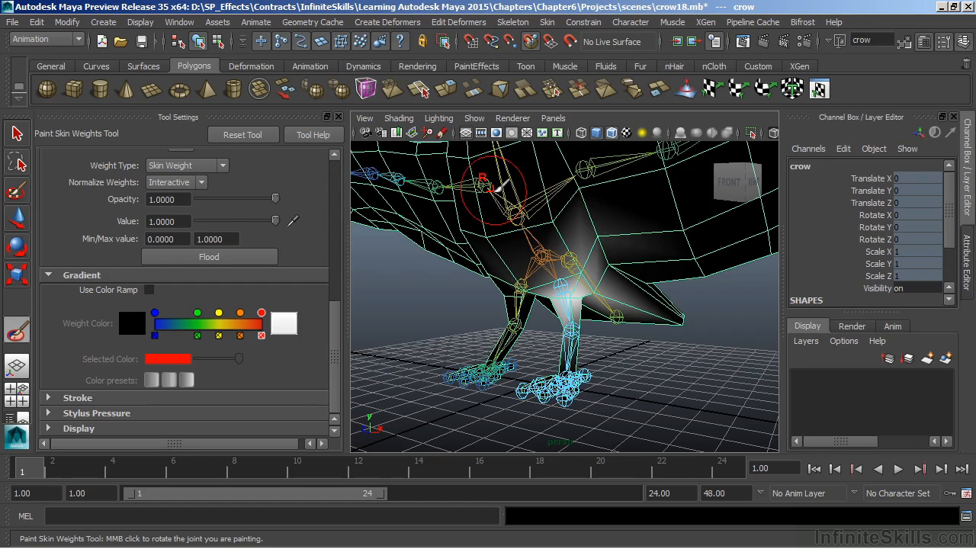
click(150, 291)
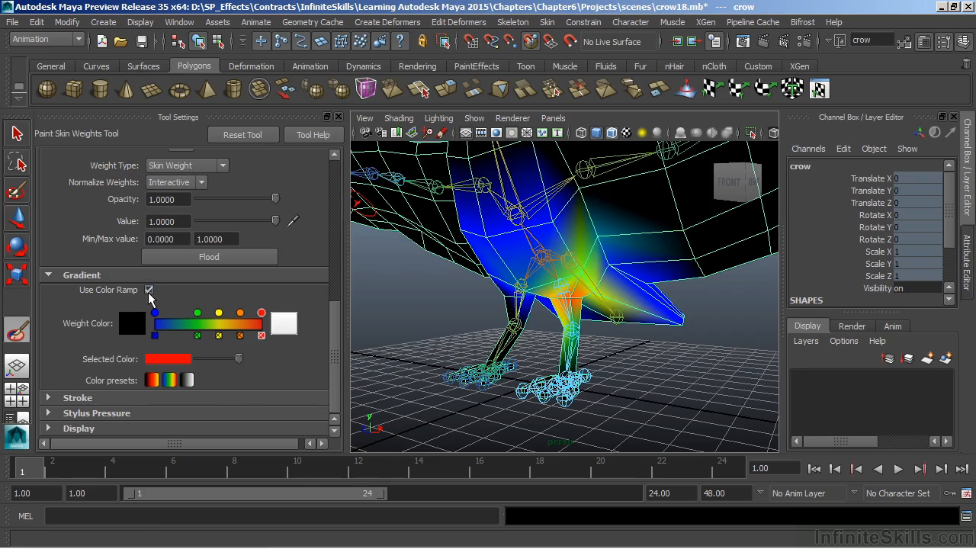
Select all influences from root through end6 and lock their weights.
drag(337, 381, 328, 239)
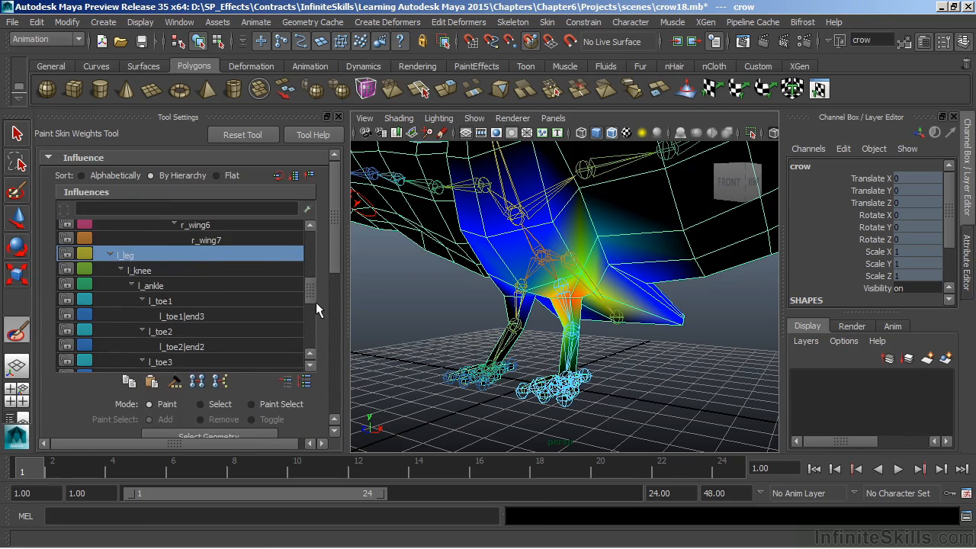
drag(305, 291, 308, 247)
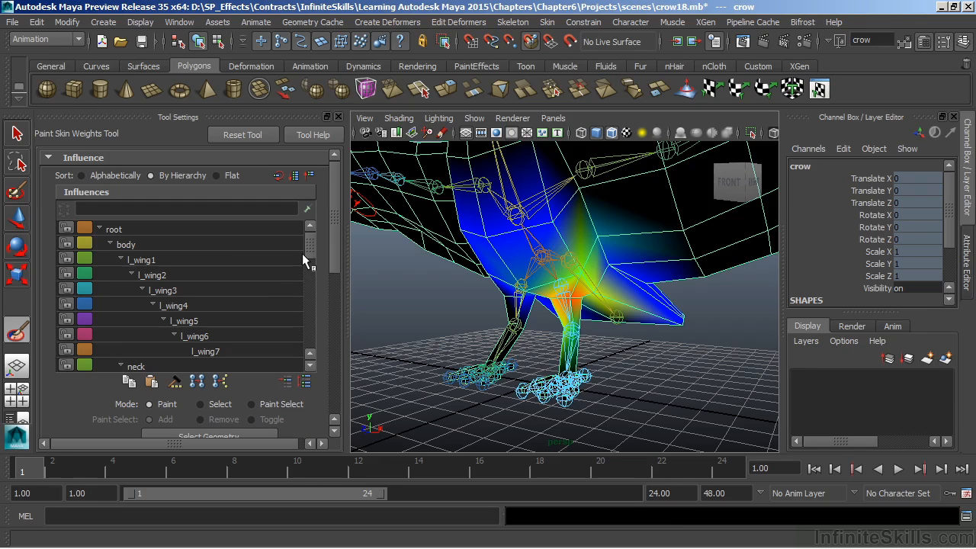
click(114, 230)
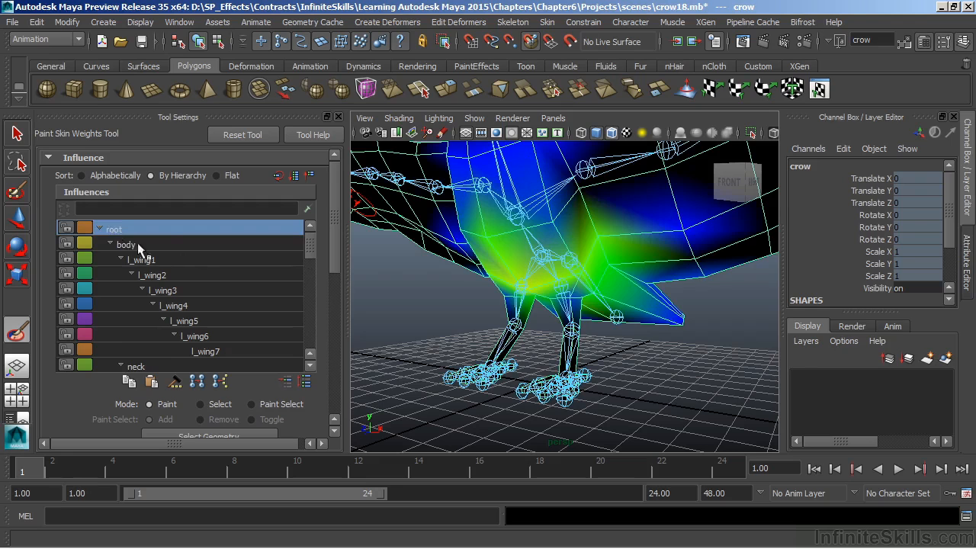
drag(308, 247, 311, 345)
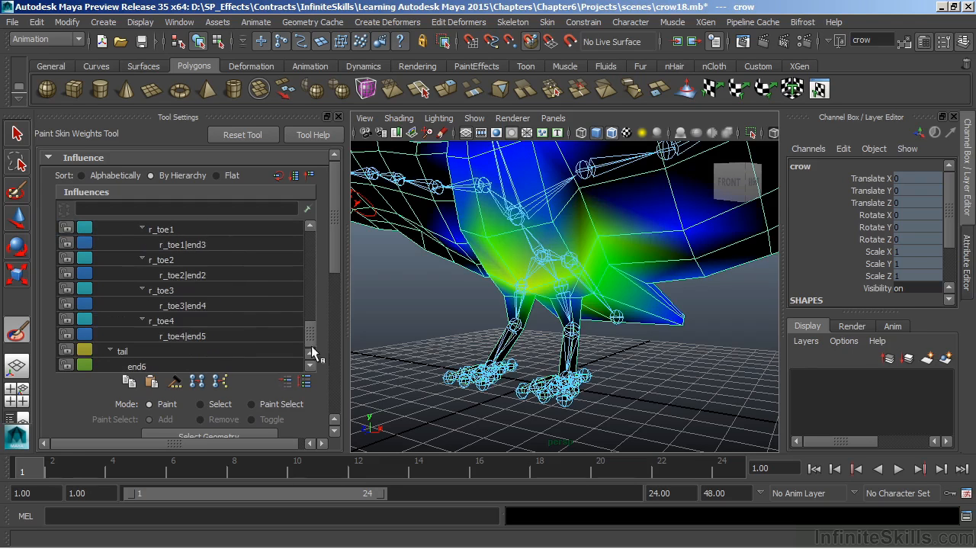
click(138, 367)
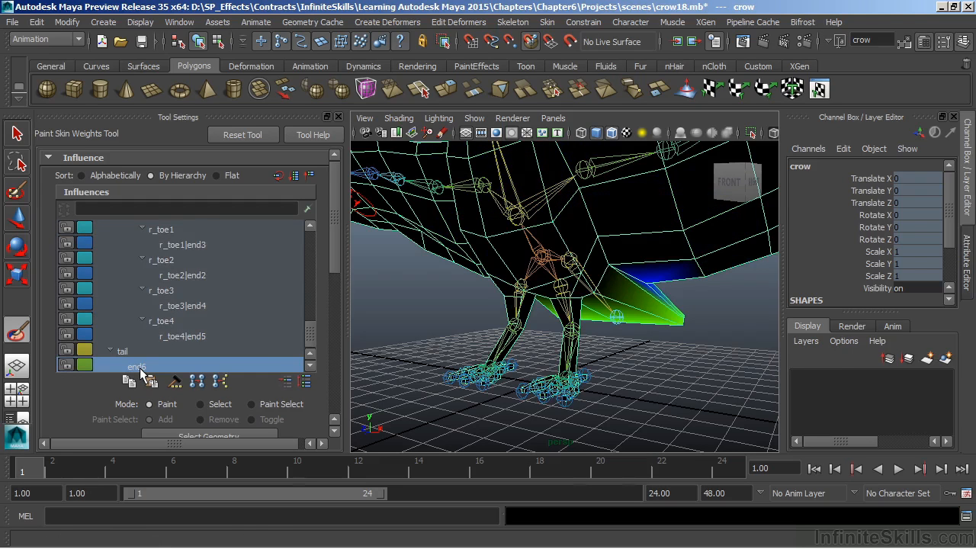
click(64, 366)
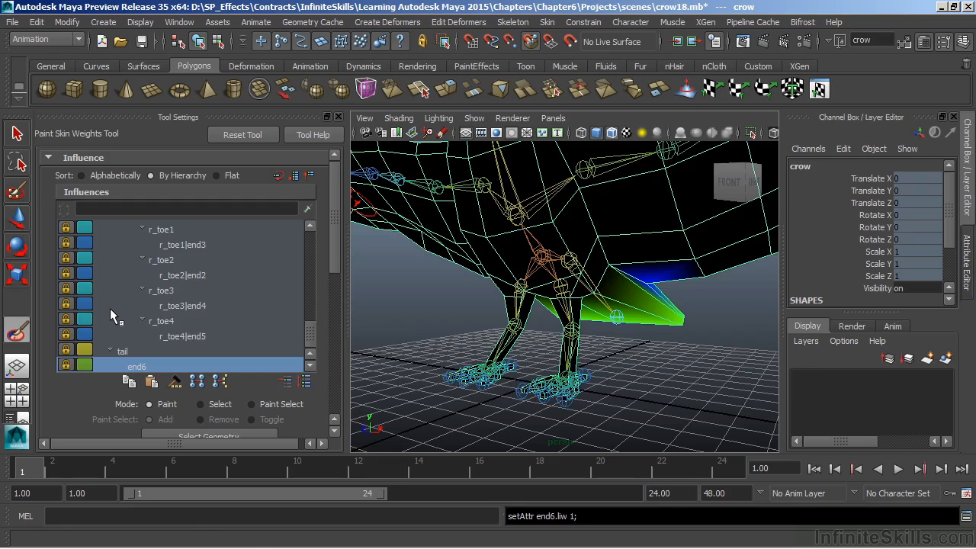
Select the root, body, l_leg and l_knee influences together and unlock their weights.
drag(305, 333, 300, 228)
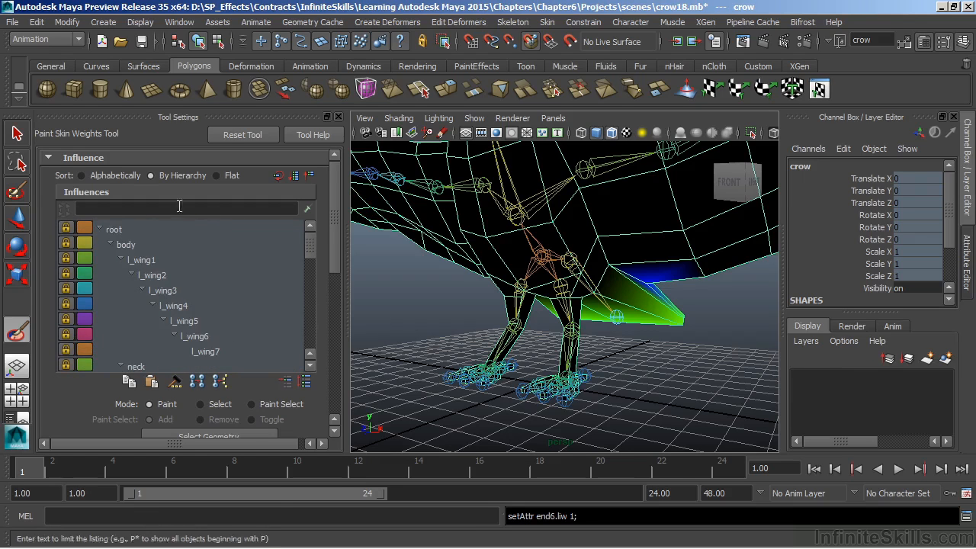
click(114, 231)
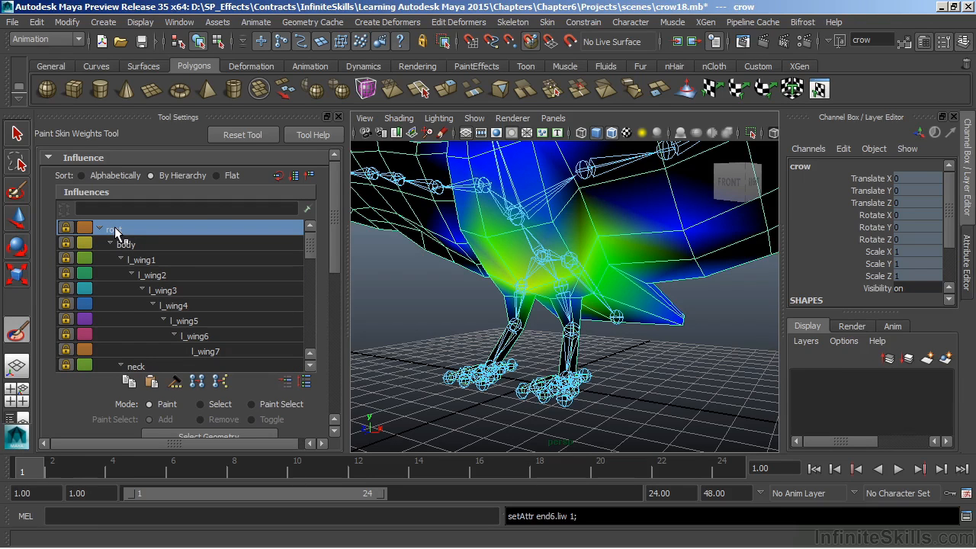
click(134, 248)
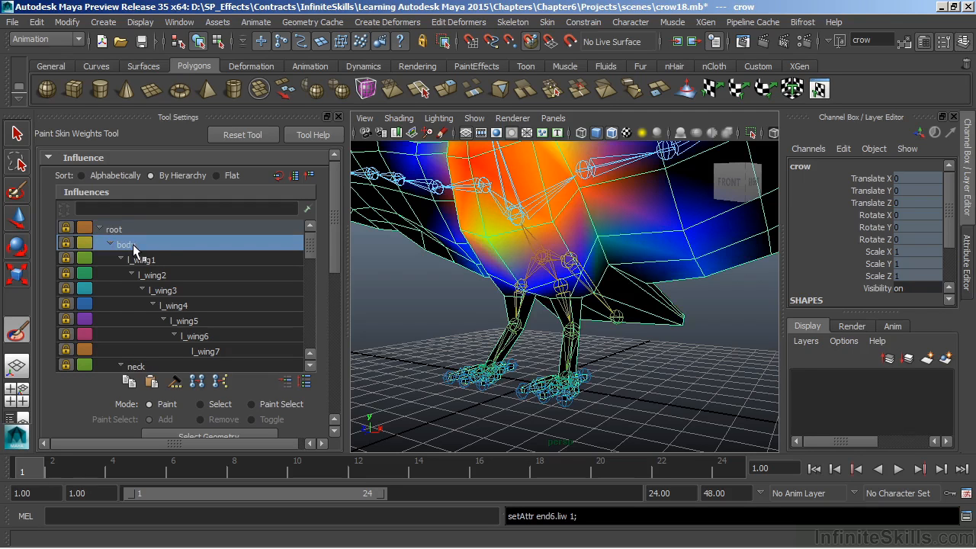
scroll(133, 259, down, 5)
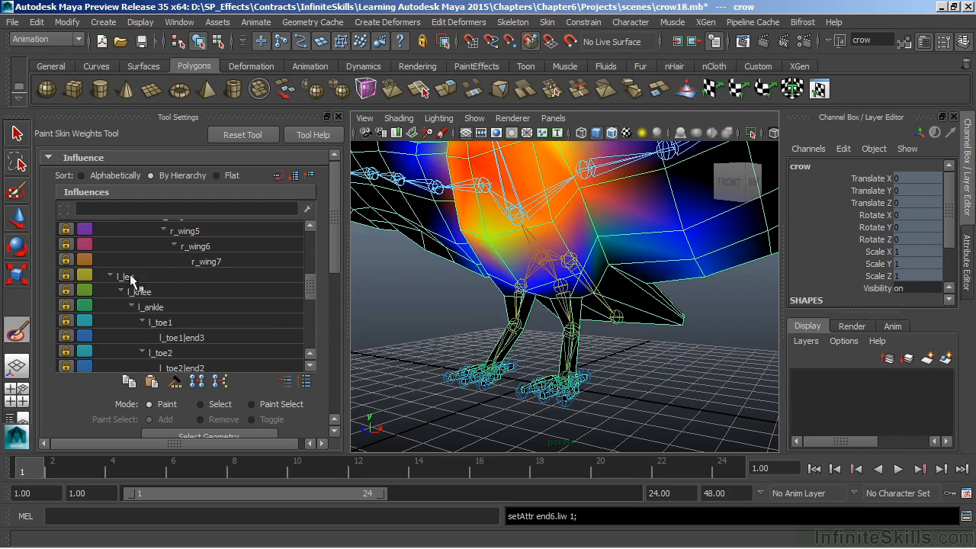
click(131, 279)
click(141, 292)
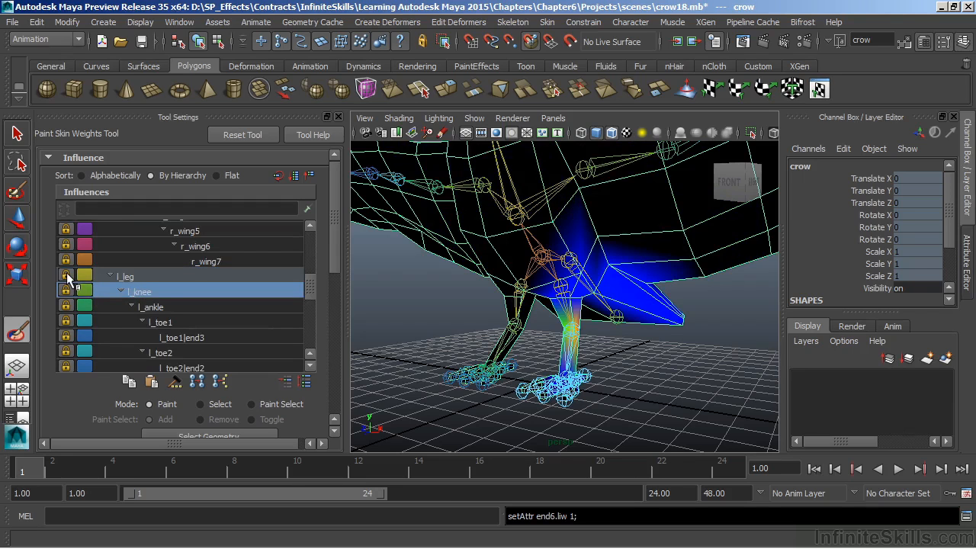
click(67, 273)
Pin the selected influences to limit the list to root, body, l_leg and l_knee, and make root the active influence.
drag(307, 289, 313, 232)
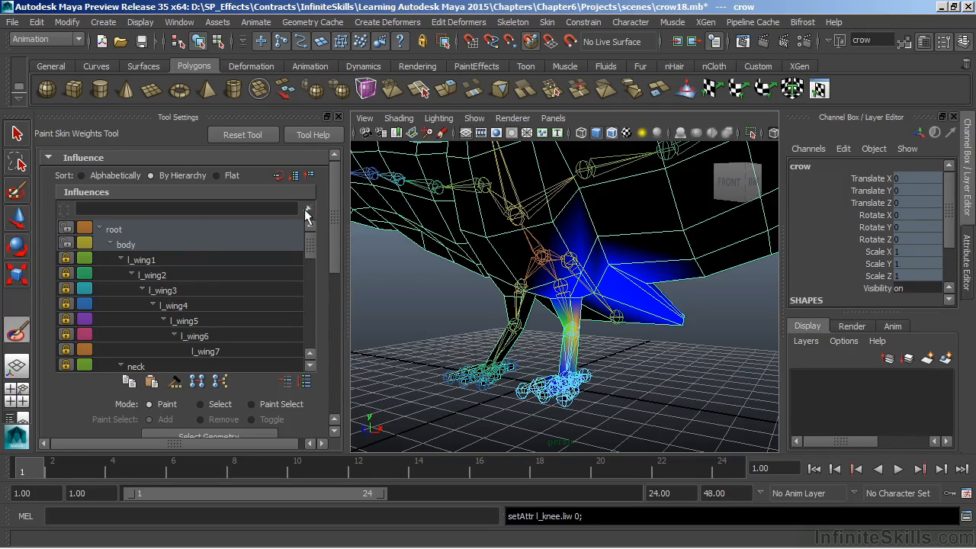
click(306, 211)
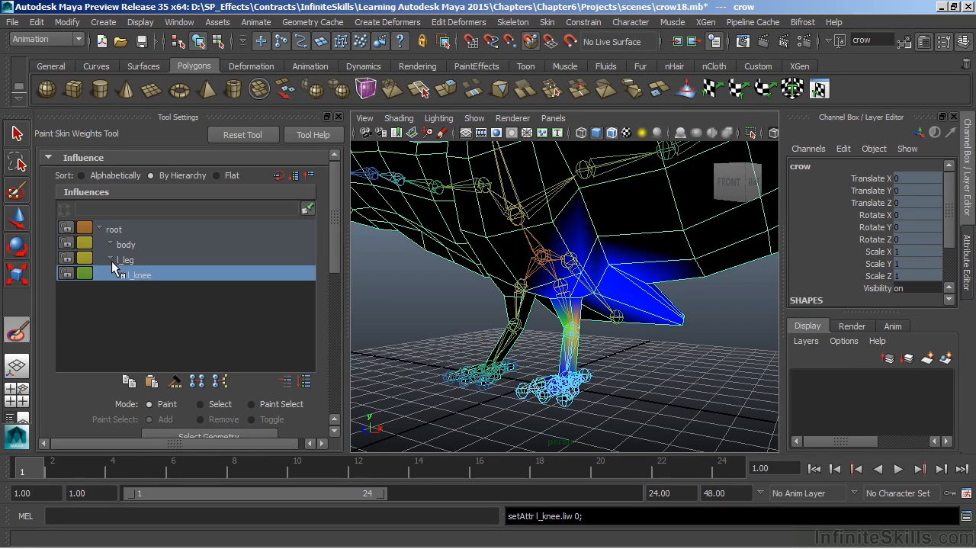
click(127, 230)
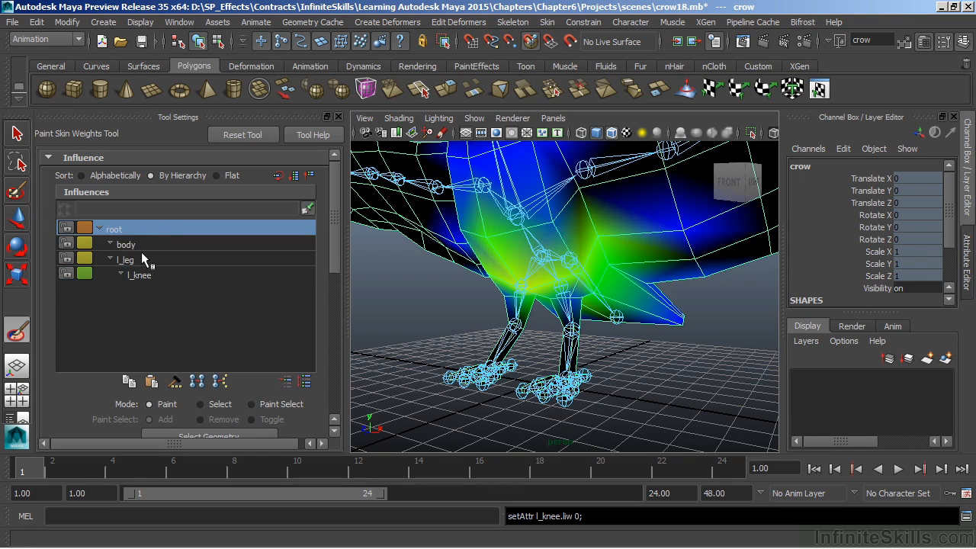
Make l_leg the active influence, choose the solid brush profile and set the paint value to 0.
click(138, 260)
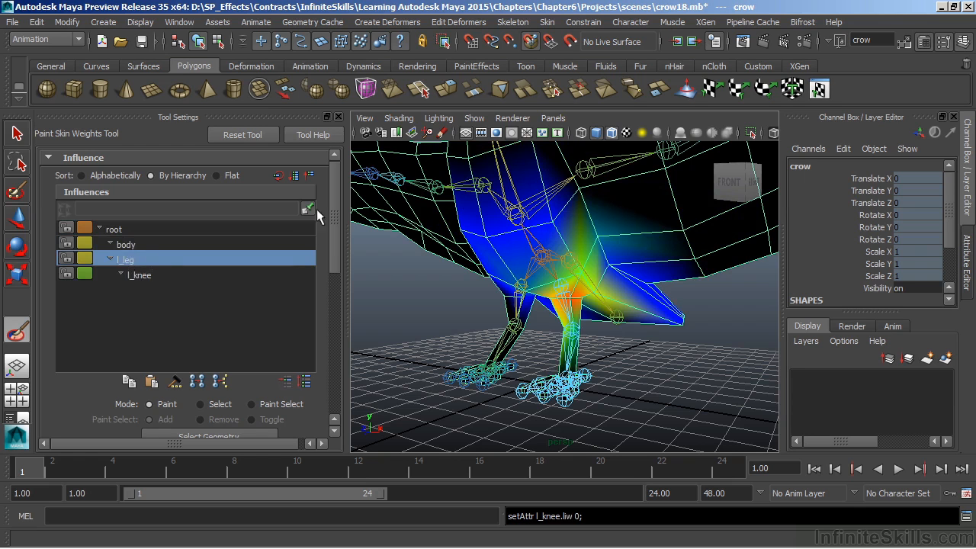
scroll(327, 225, down, 5)
scroll(325, 278, down, 1)
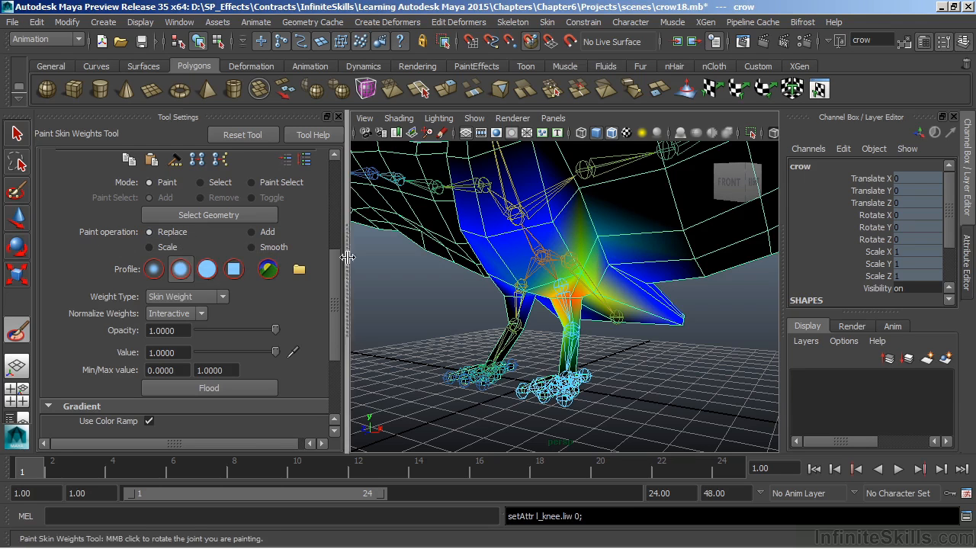
click(207, 272)
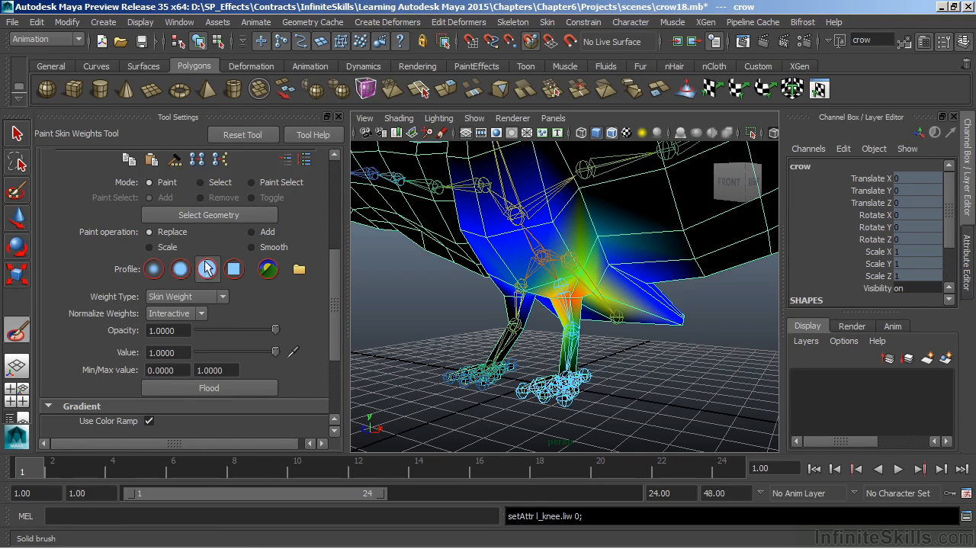
scroll(335, 282, down, 3)
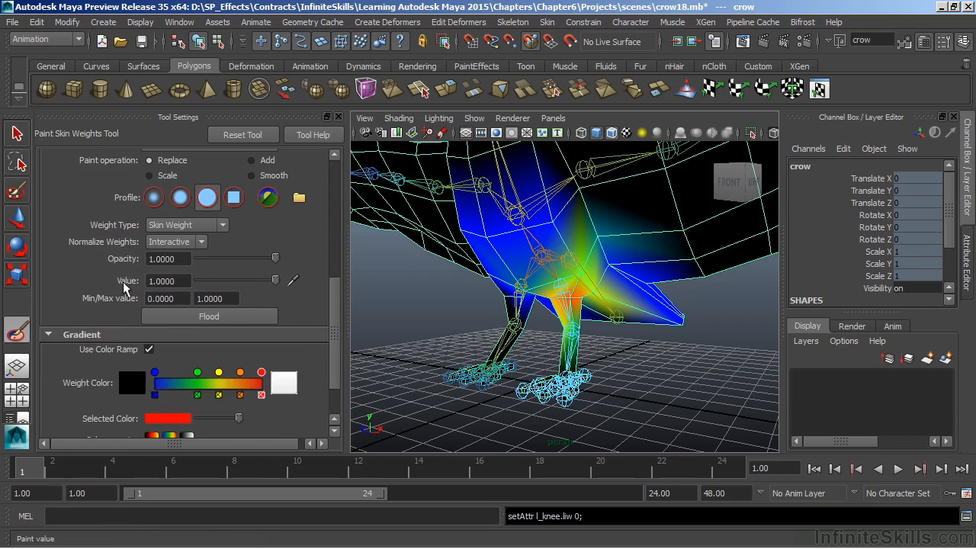
drag(211, 285, 198, 282)
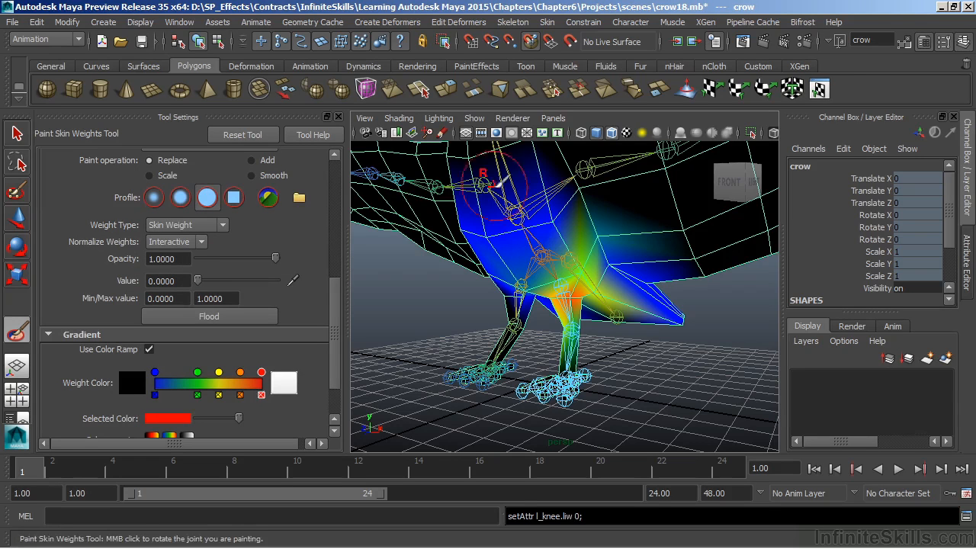
Remove l_leg's influence from the tail and rear body by painting zero weight there from several viewing angles.
alt+drag(651, 328, 576, 275)
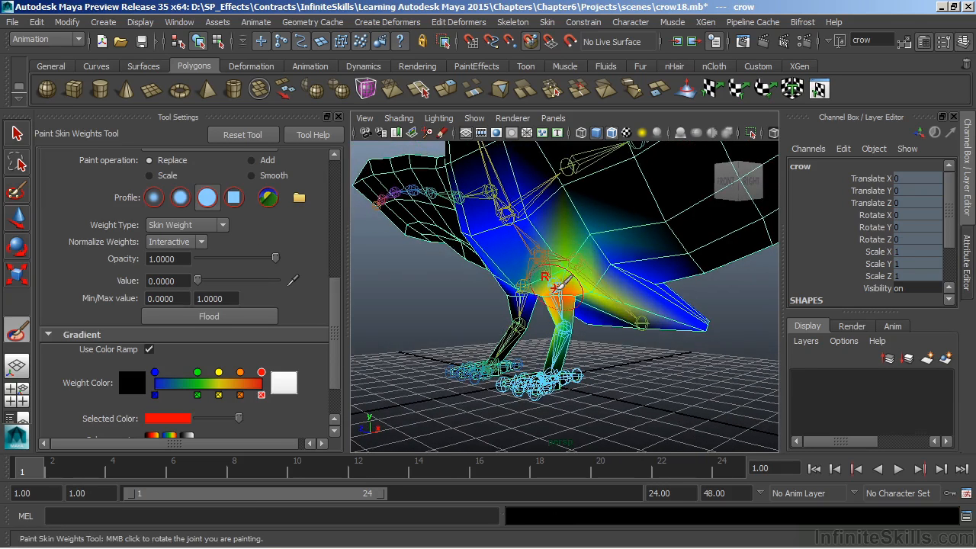
mouse_move(592, 232)
mouse_down()
mouse_move(604, 254)
mouse_move(711, 323)
mouse_up()
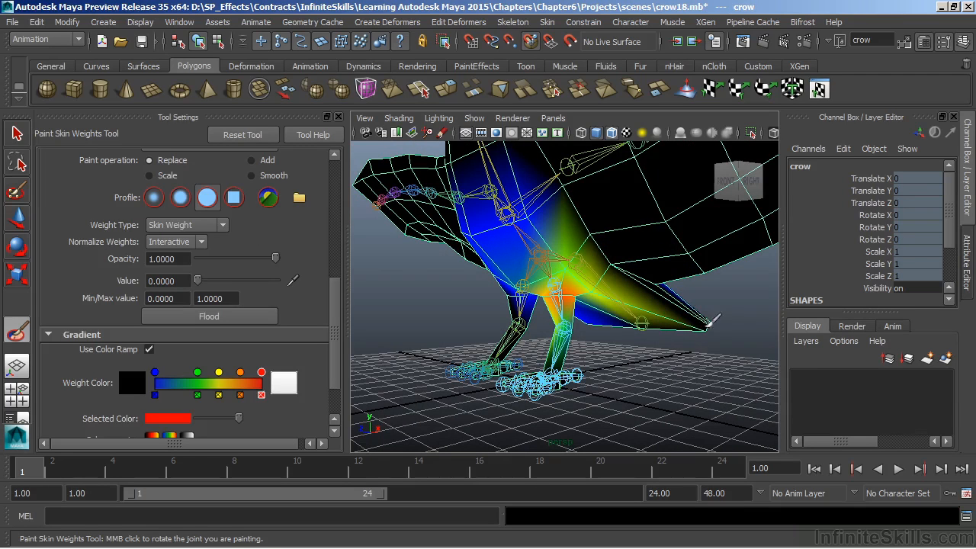
mouse_move(591, 228)
mouse_down()
mouse_move(578, 244)
mouse_move(622, 314)
mouse_up()
mouse_move(628, 352)
alt+mouse_down()
mouse_move(644, 371)
mouse_move(593, 283)
alt+mouse_up()
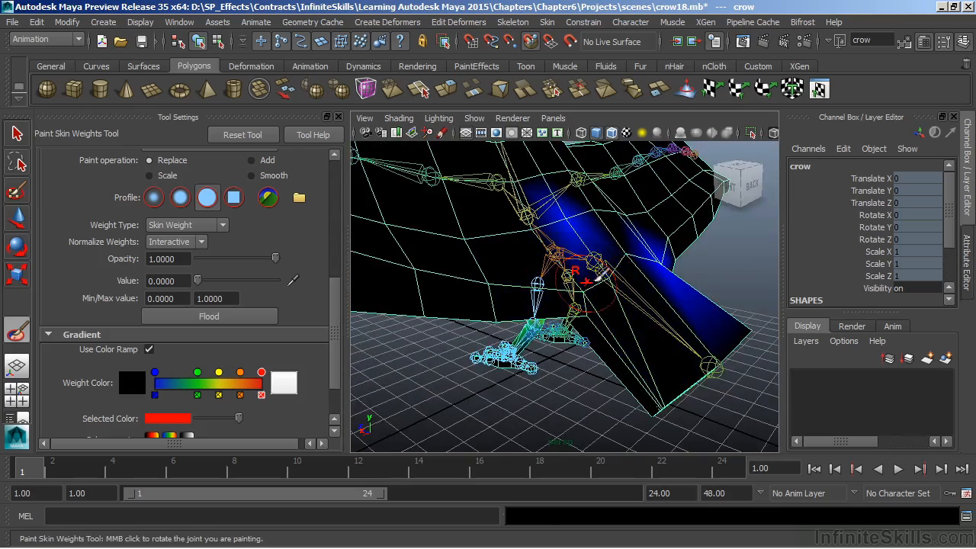
drag(570, 224, 581, 235)
alt+drag(613, 297, 484, 296)
click(621, 282)
click(643, 411)
mouse_move(662, 375)
alt+mouse_down()
mouse_move(590, 257)
mouse_move(457, 261)
alt+mouse_up()
alt+drag(513, 342, 428, 350)
mouse_move(546, 268)
mouse_down()
mouse_move(518, 264)
mouse_move(550, 293)
mouse_move(446, 295)
mouse_up()
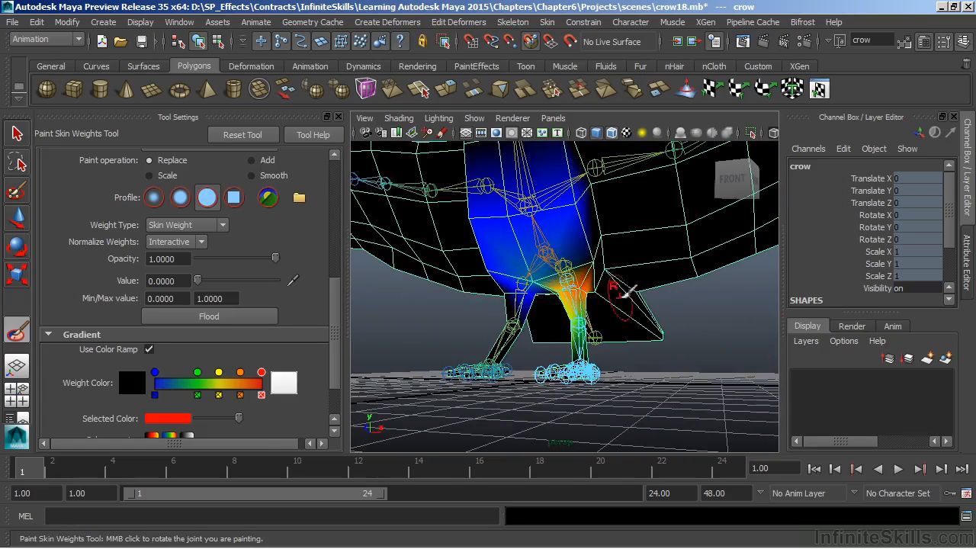
alt+drag(678, 352, 627, 374)
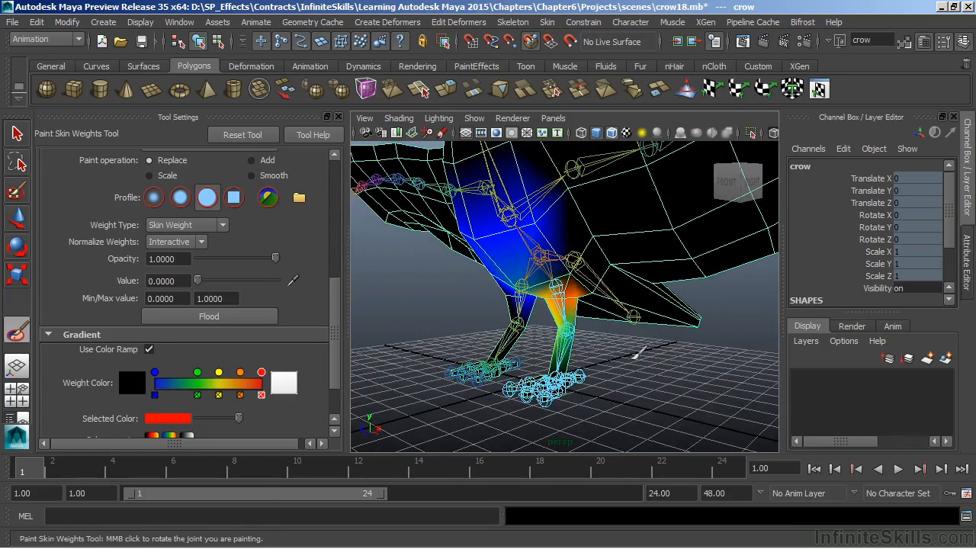
Make l_knee the active influence and paint its weight off the tail and the lower body.
drag(335, 305, 335, 152)
click(140, 276)
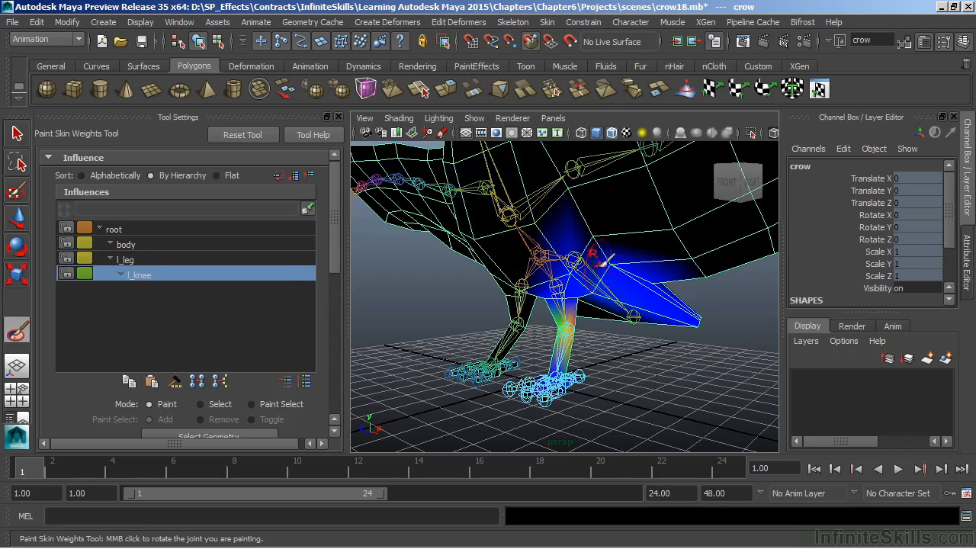
drag(631, 261, 709, 316)
click(576, 258)
key(ctrl+z)
alt+drag(614, 301, 411, 435)
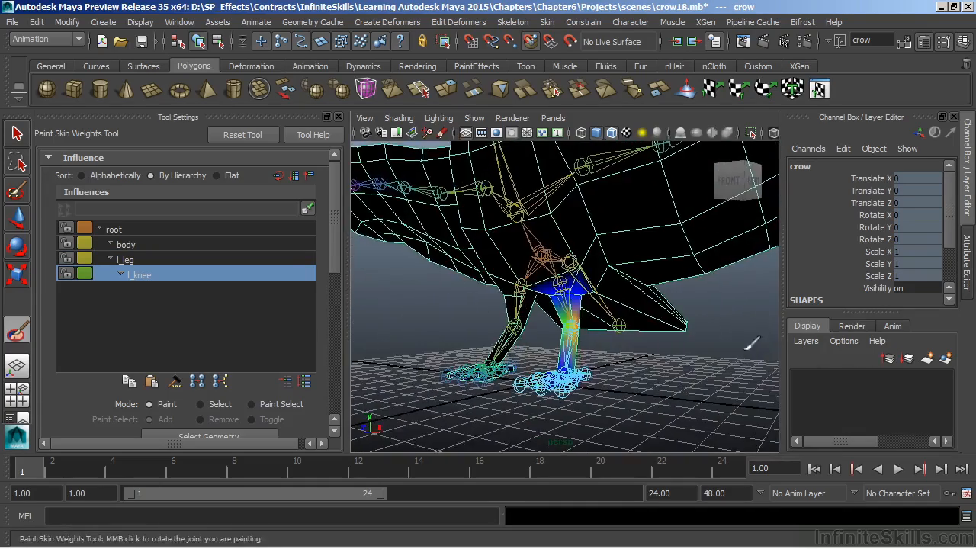
Examine the painted weights of the l_leg, body and root influences in turn, finishing on l_leg.
click(140, 260)
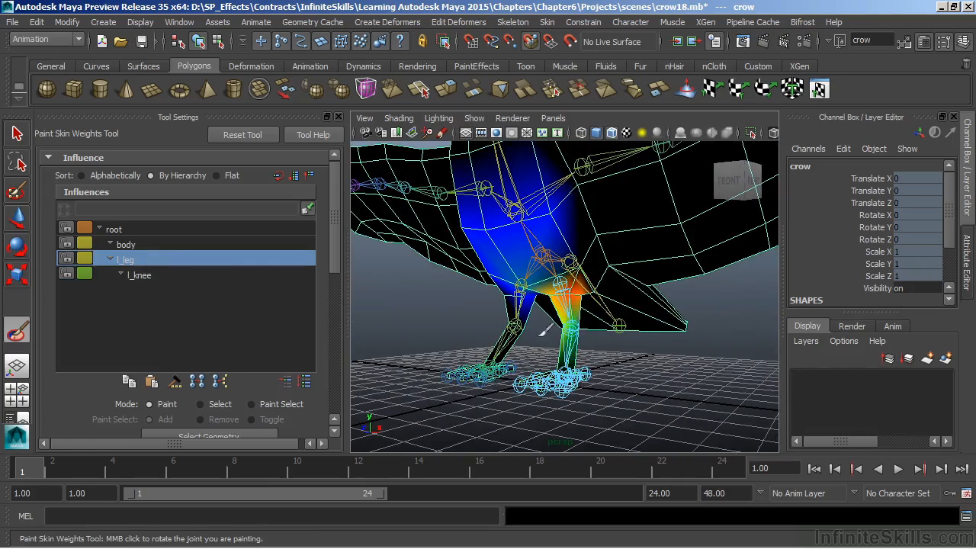
click(119, 244)
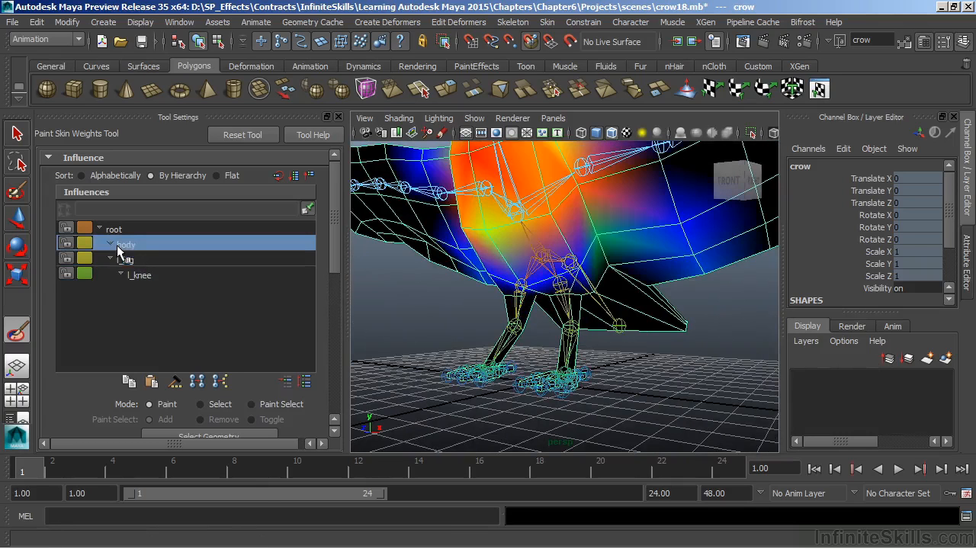
click(115, 231)
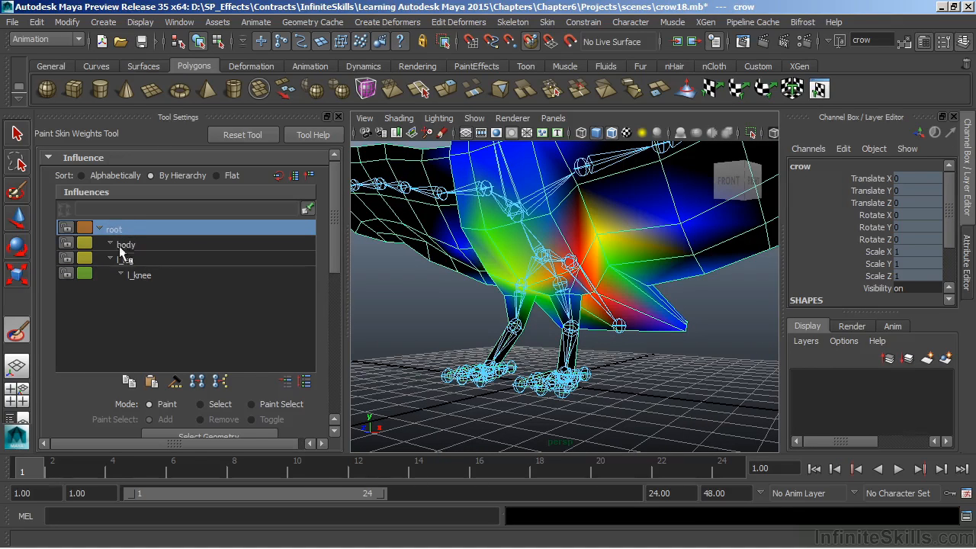
click(125, 260)
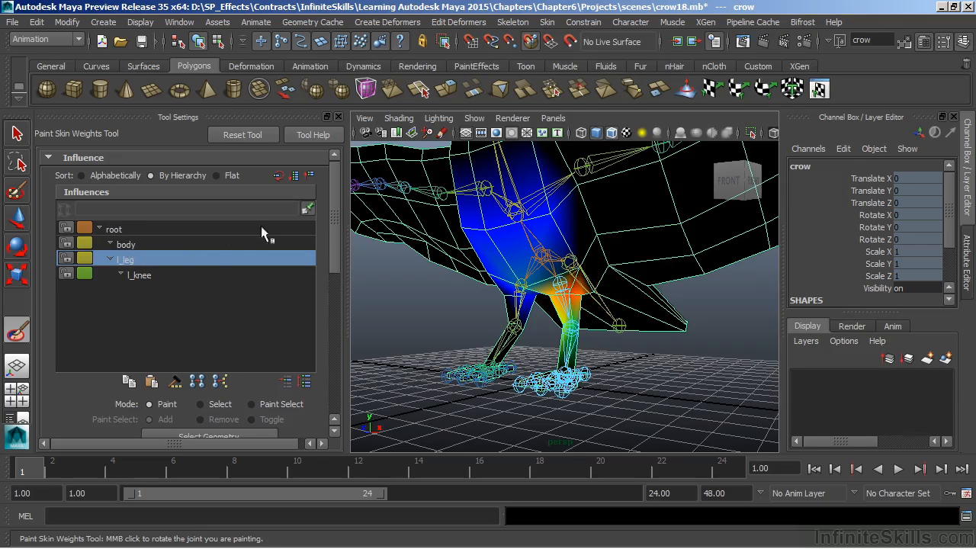
Unpin the influences list to show every joint, trying the pin once with only l_leg selected.
click(308, 210)
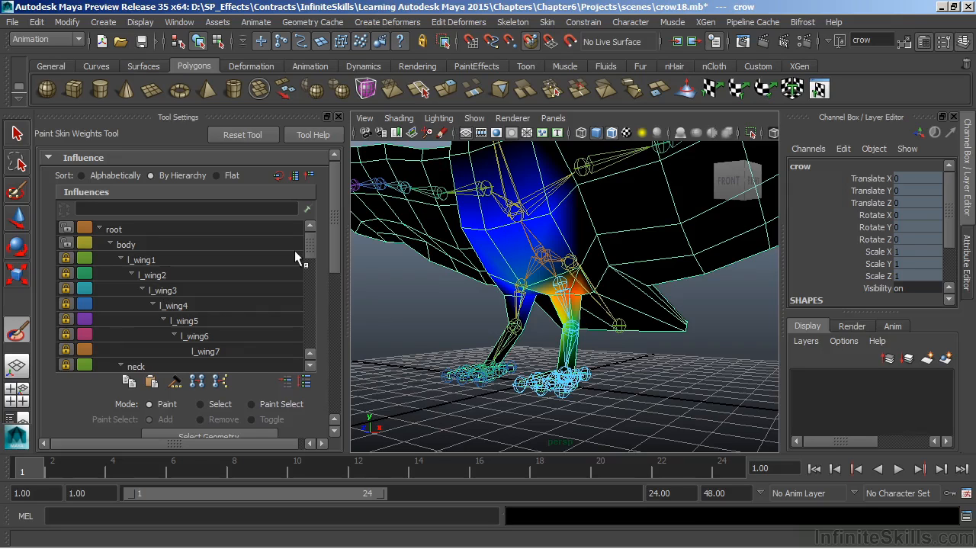
drag(312, 240, 309, 280)
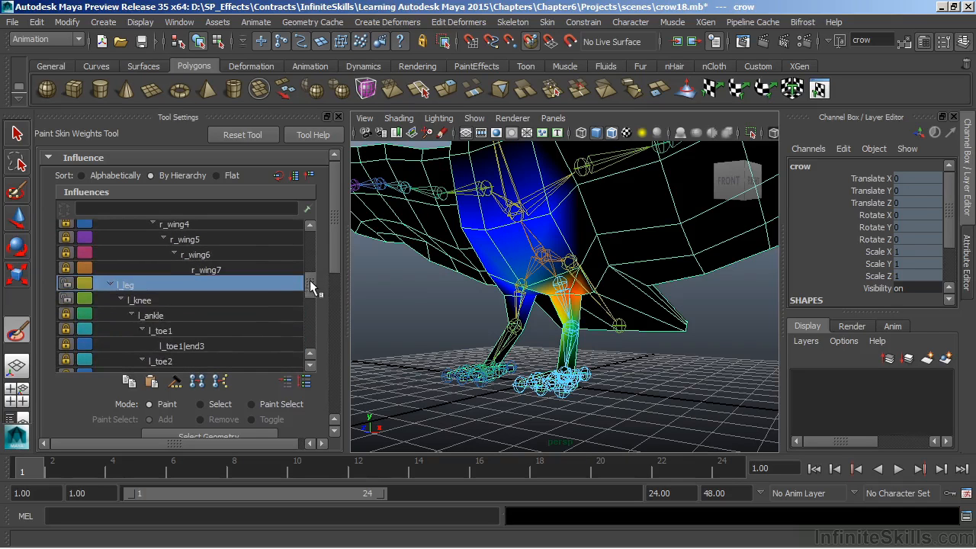
click(307, 208)
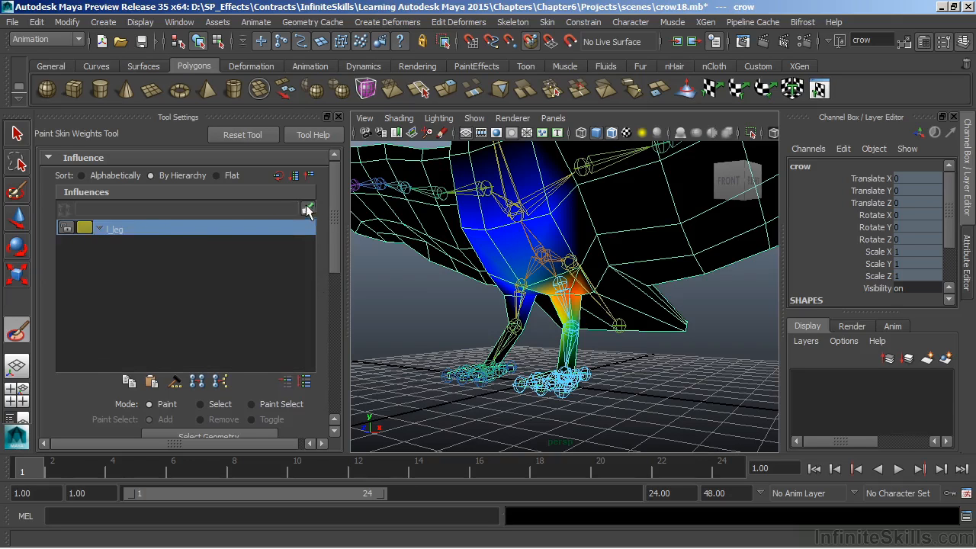
click(307, 209)
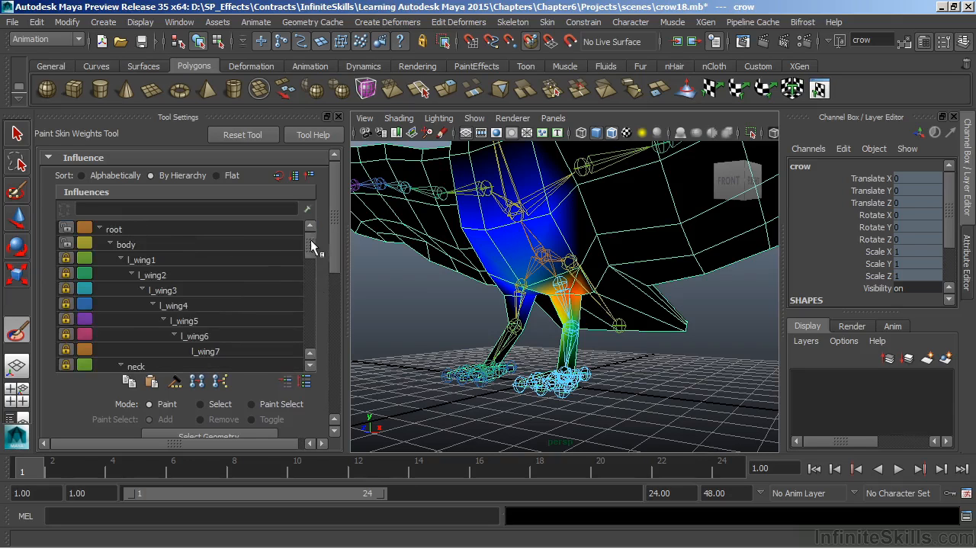
drag(311, 239, 310, 294)
Set the paint value to 1 and turn off Use Color Ramp to display the weights in greyscale.
drag(334, 255, 337, 348)
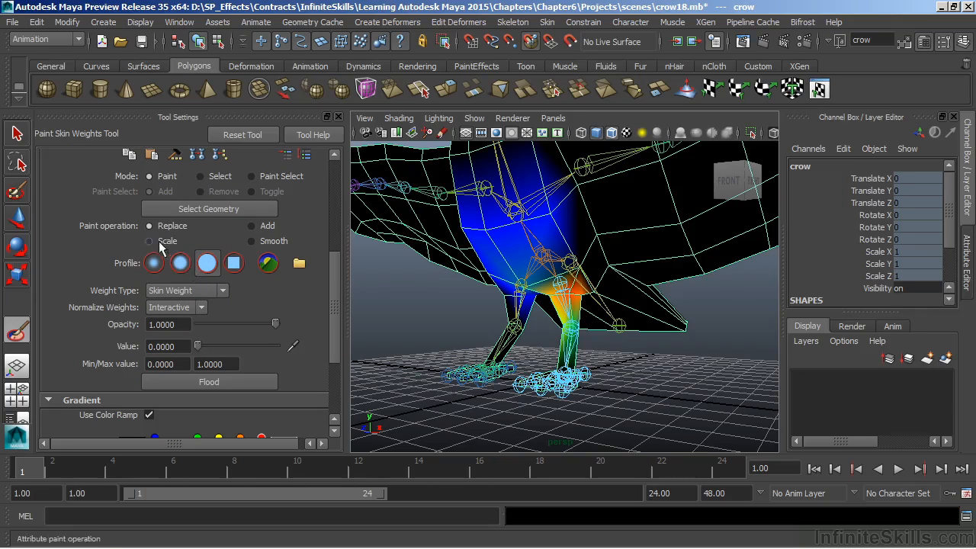
drag(197, 349, 284, 348)
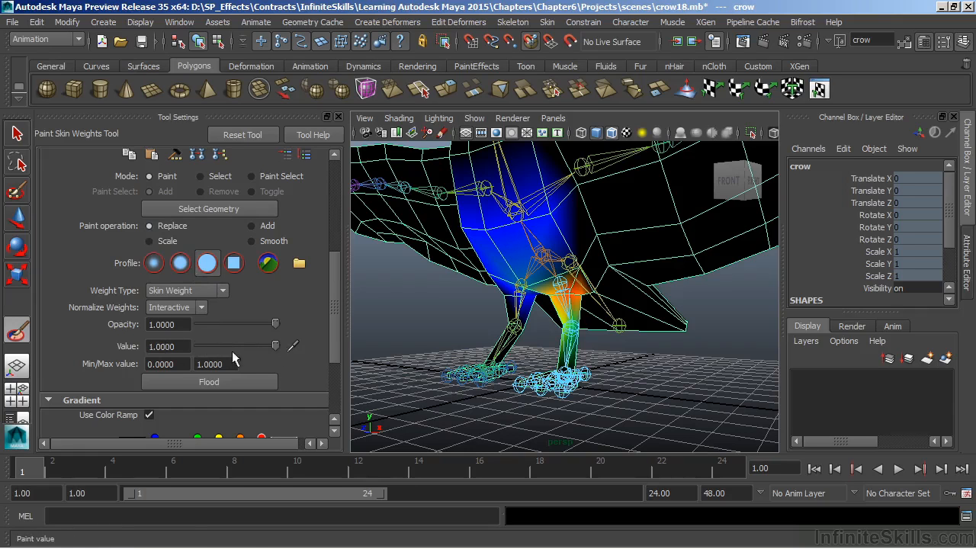
scroll(191, 320, down, 3)
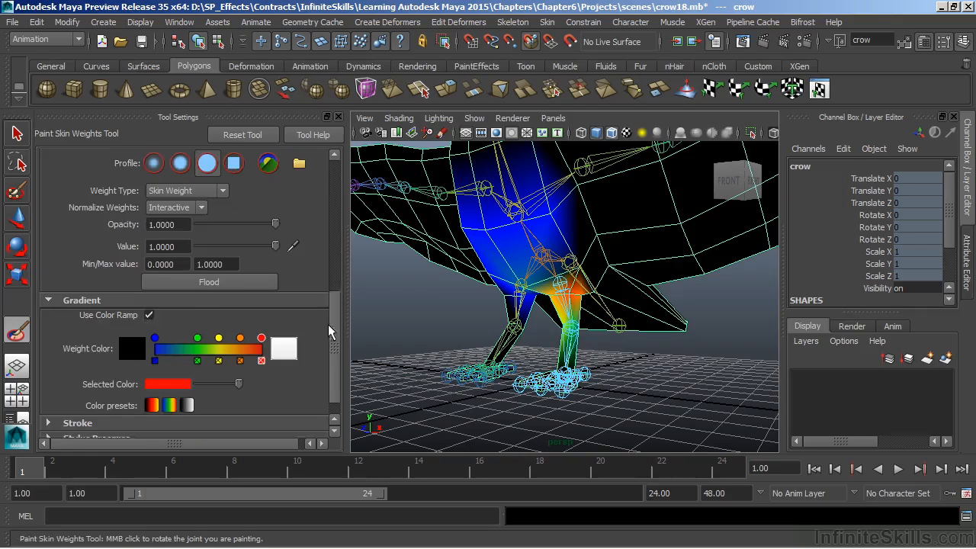
click(150, 313)
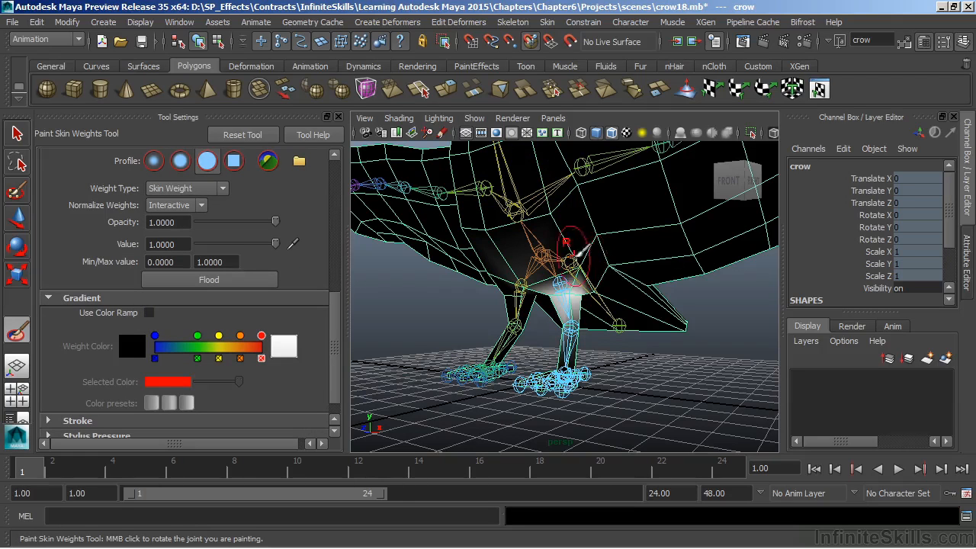
Try painting full l_leg weight over the body above the left leg, and undo the strokes.
mouse_move(605, 257)
mouse_down()
mouse_move(590, 305)
mouse_move(548, 221)
mouse_move(594, 224)
mouse_up()
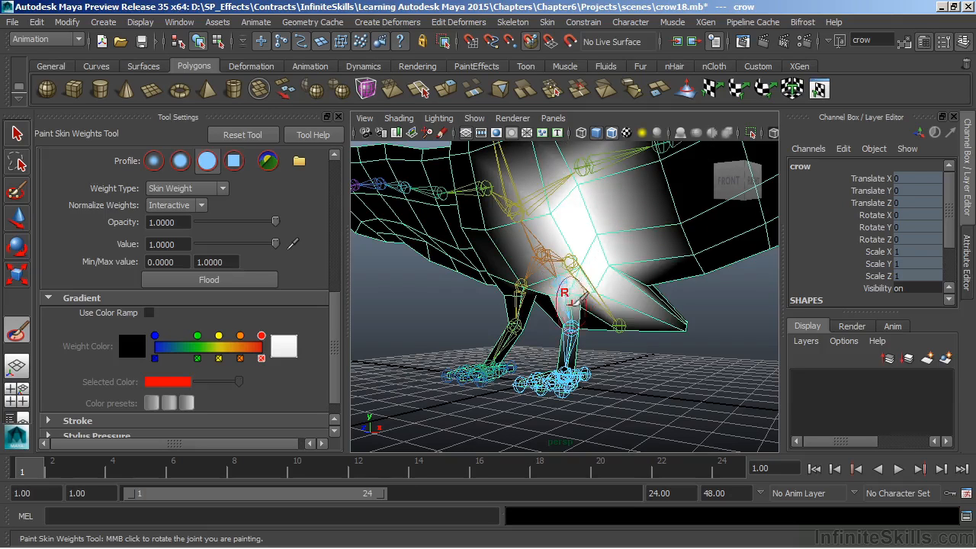
key(ctrl+z)
key(ctrl+z)
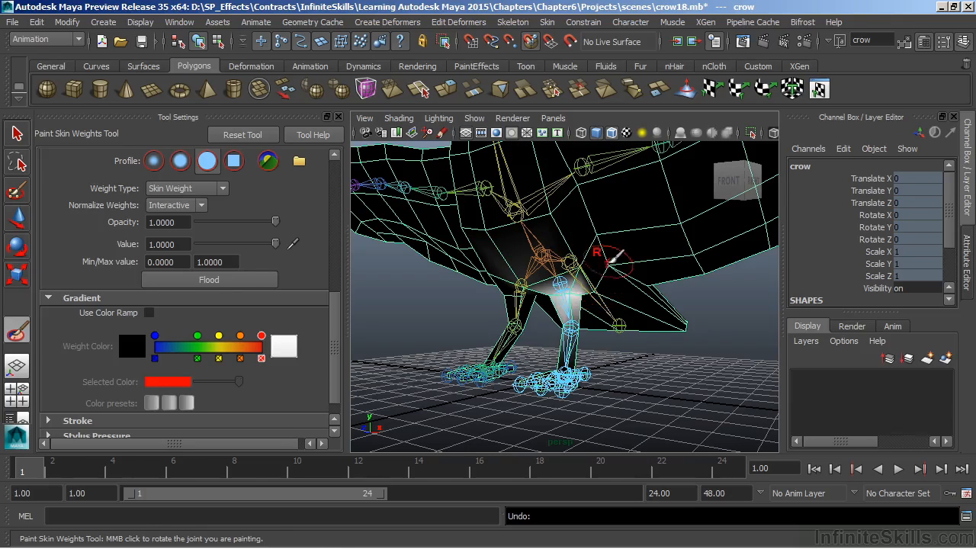
Test the left leg's deformation by rotating the l_leg joint to about -21 degrees in Y.
key(e)
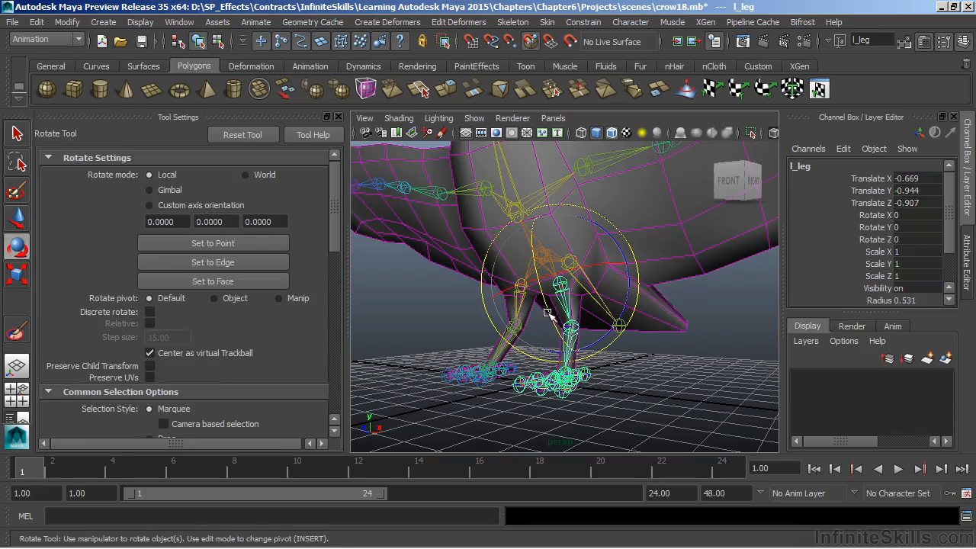
click(547, 313)
alt+drag(544, 339, 507, 292)
key(ctrl+z)
key(ctrl+z)
key(ctrl+z)
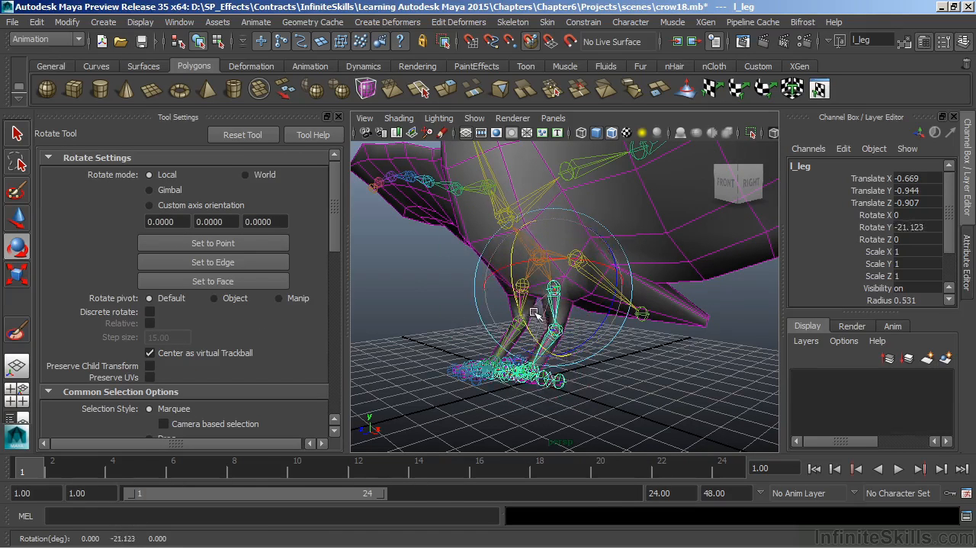